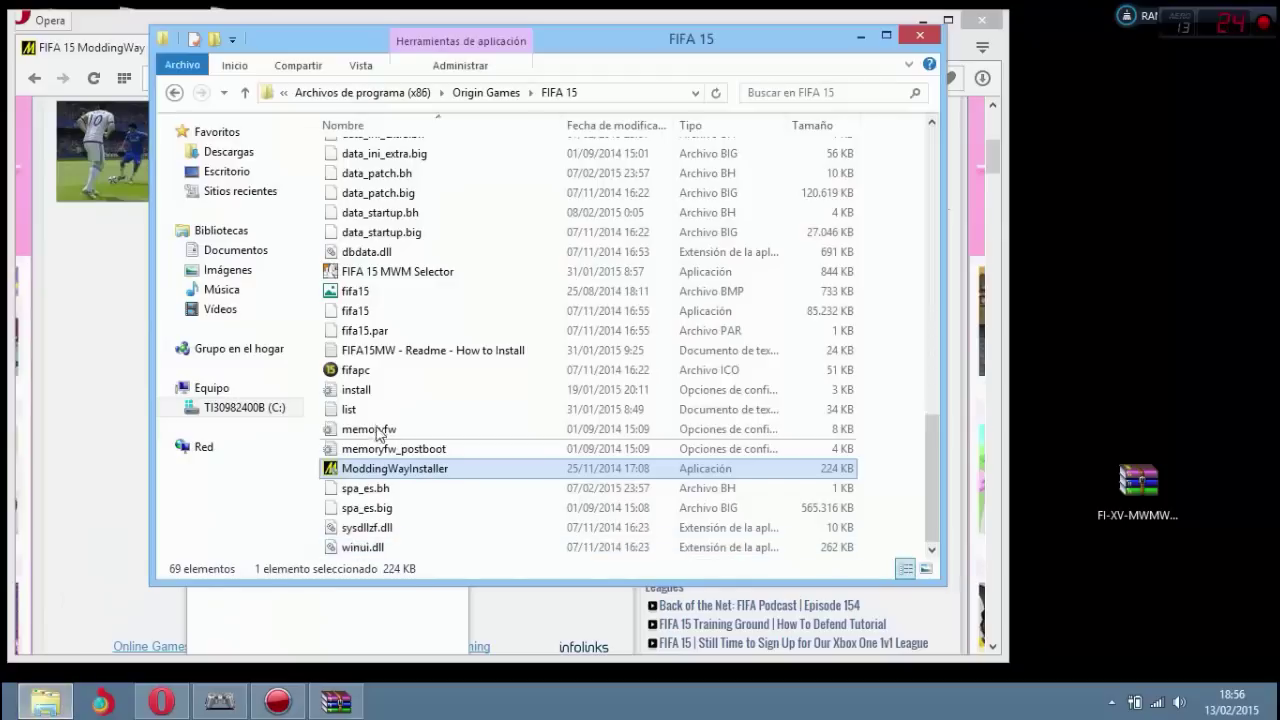
Step: Launch FIFA 15 MWM Selector from the FIFA 15 folder and allow it to run despite the unknown publisher
double_click(362, 273)
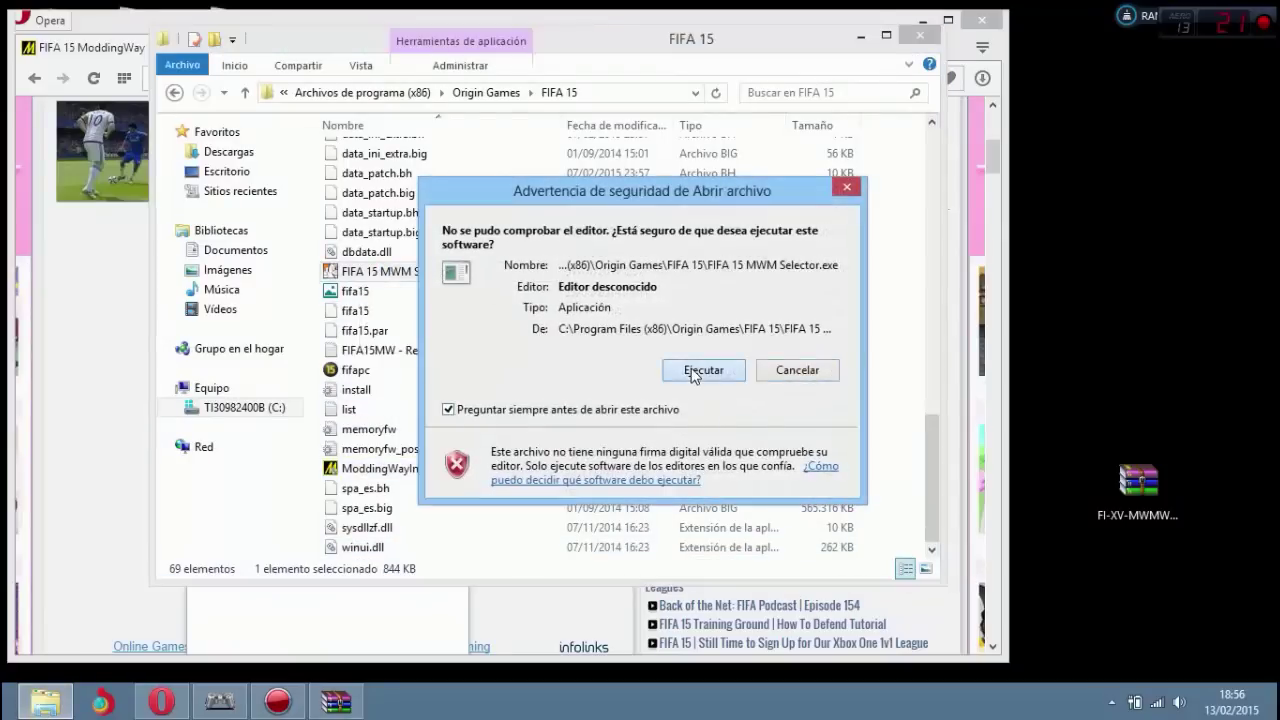
click(691, 368)
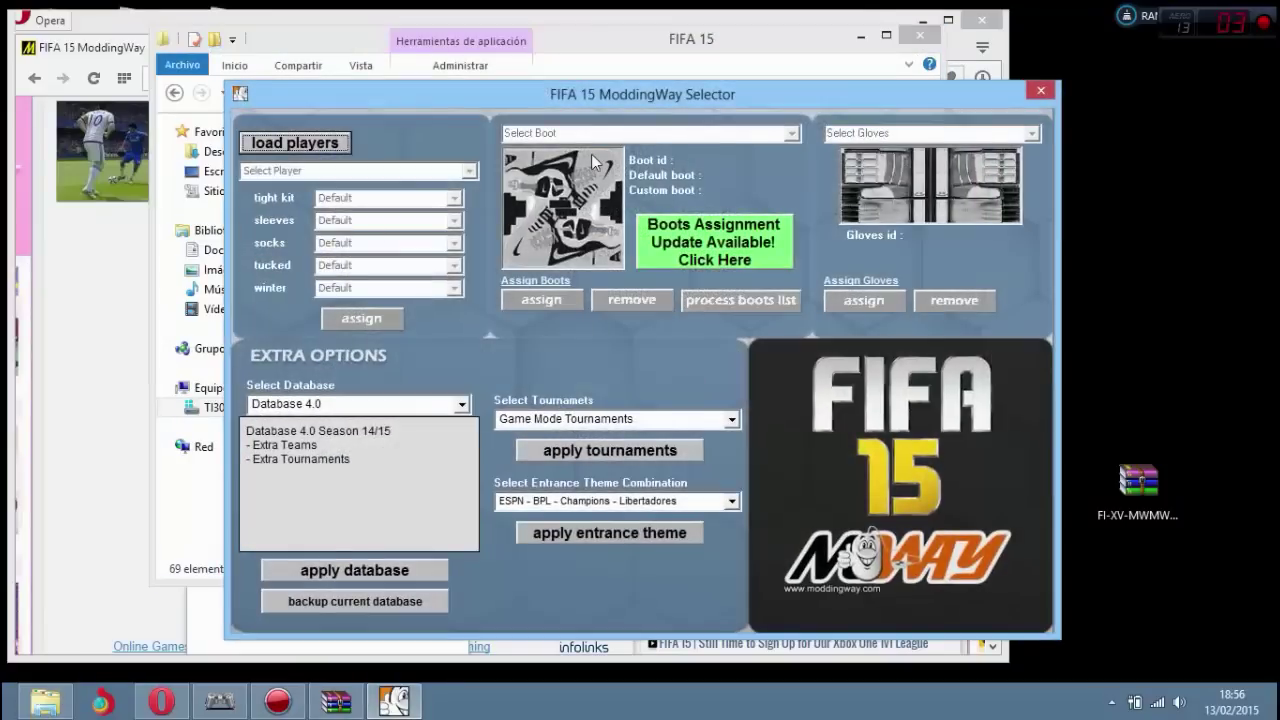
Step: Choose Database 6.0 as the database and Career Mode Tournaments as the tournament set
click(445, 403)
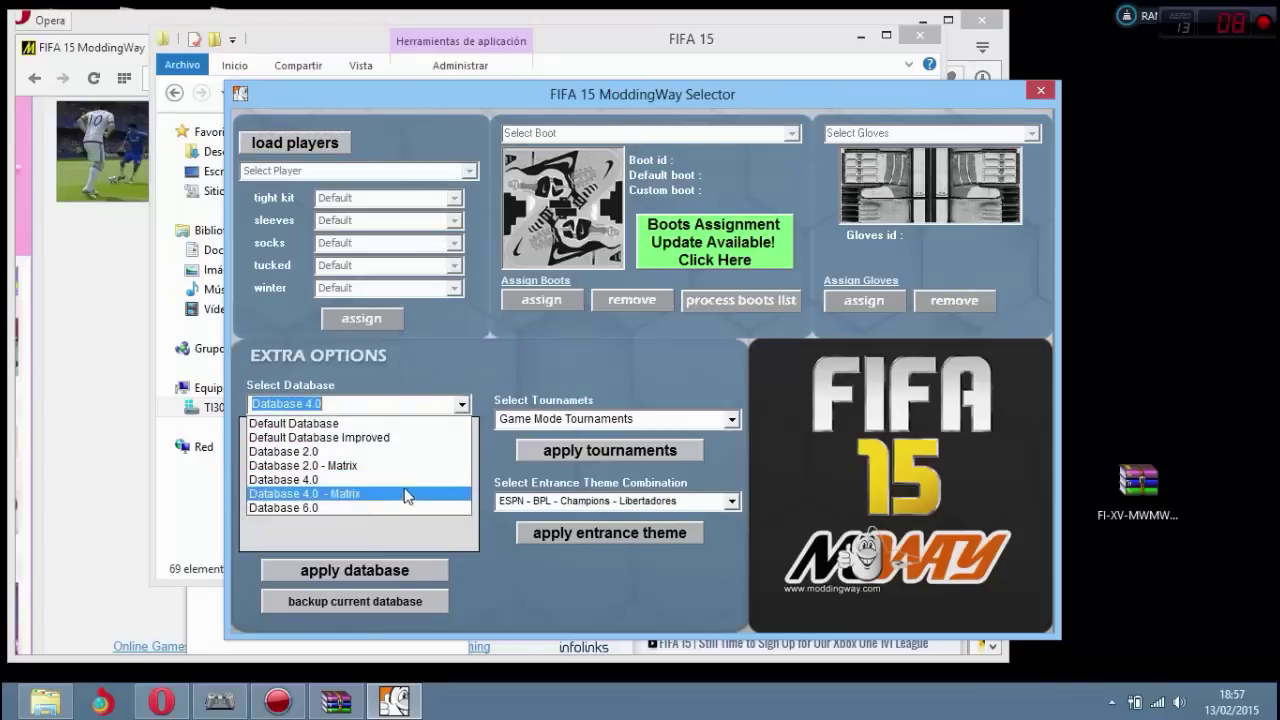
click(329, 505)
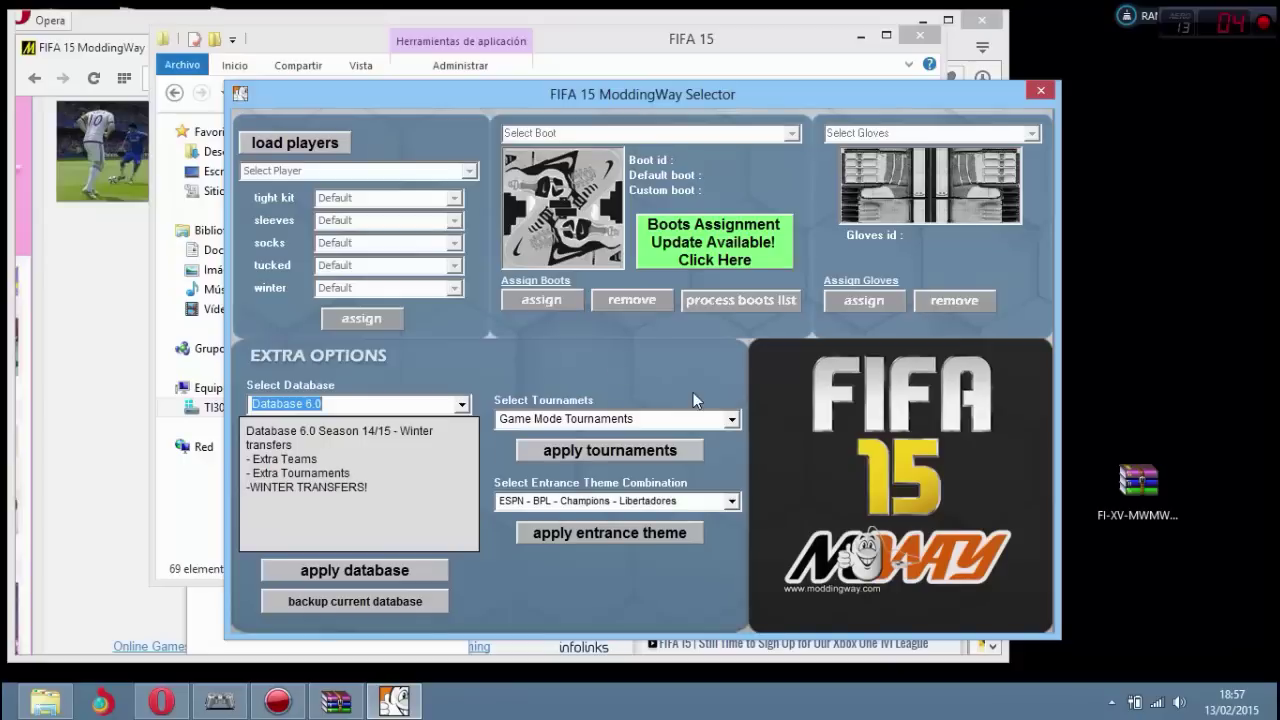
click(728, 418)
click(691, 438)
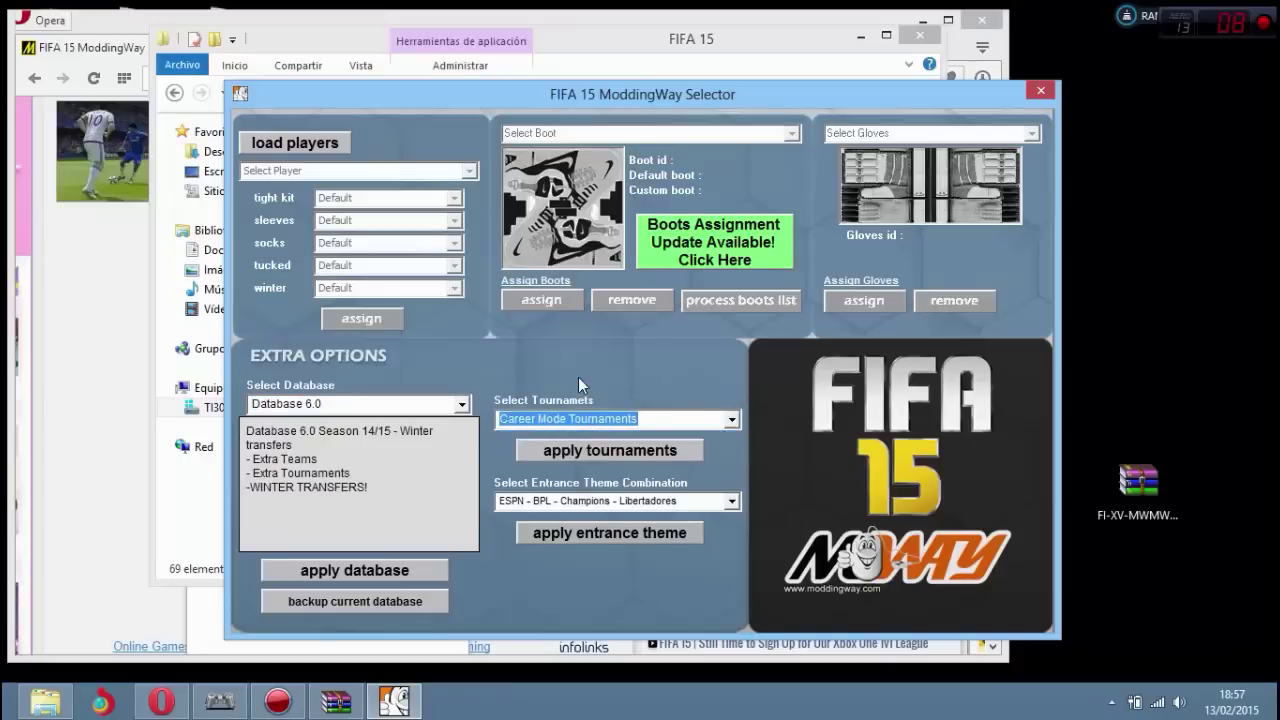
click(463, 404)
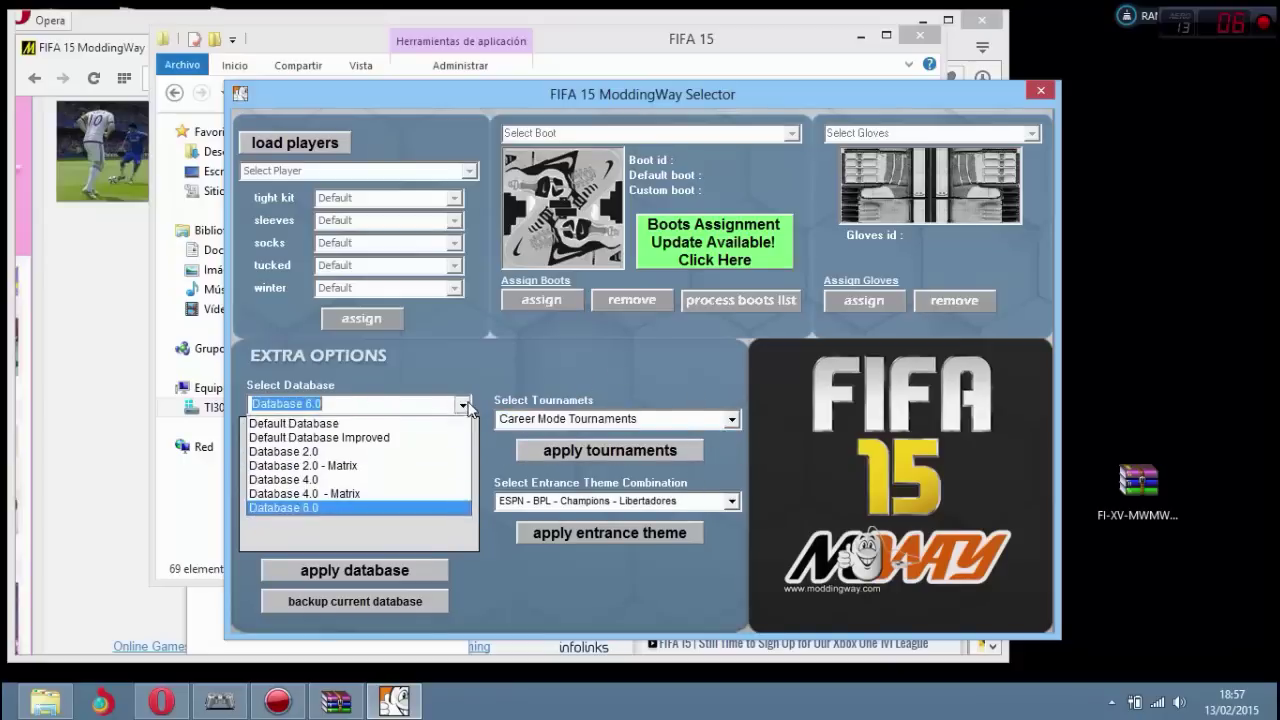
click(452, 424)
click(463, 404)
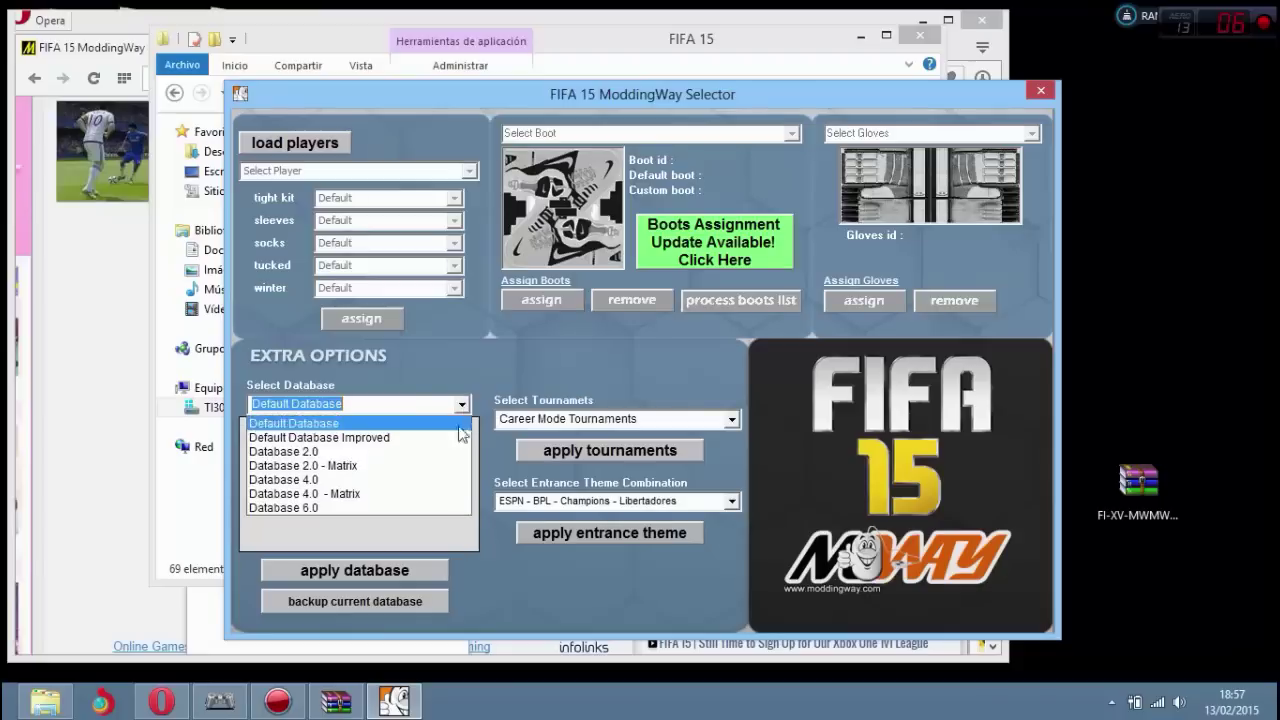
click(402, 518)
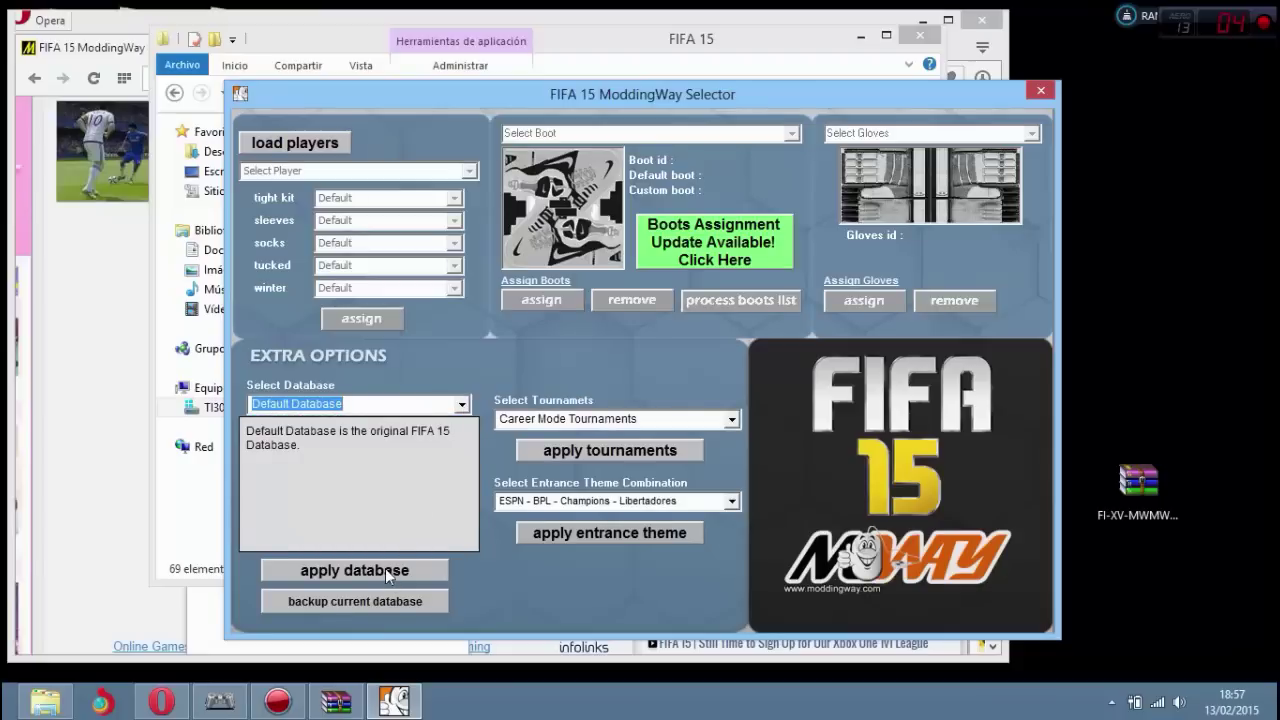
Step: Select Database 6.0 and apply it, accepting the database change
click(452, 404)
click(426, 513)
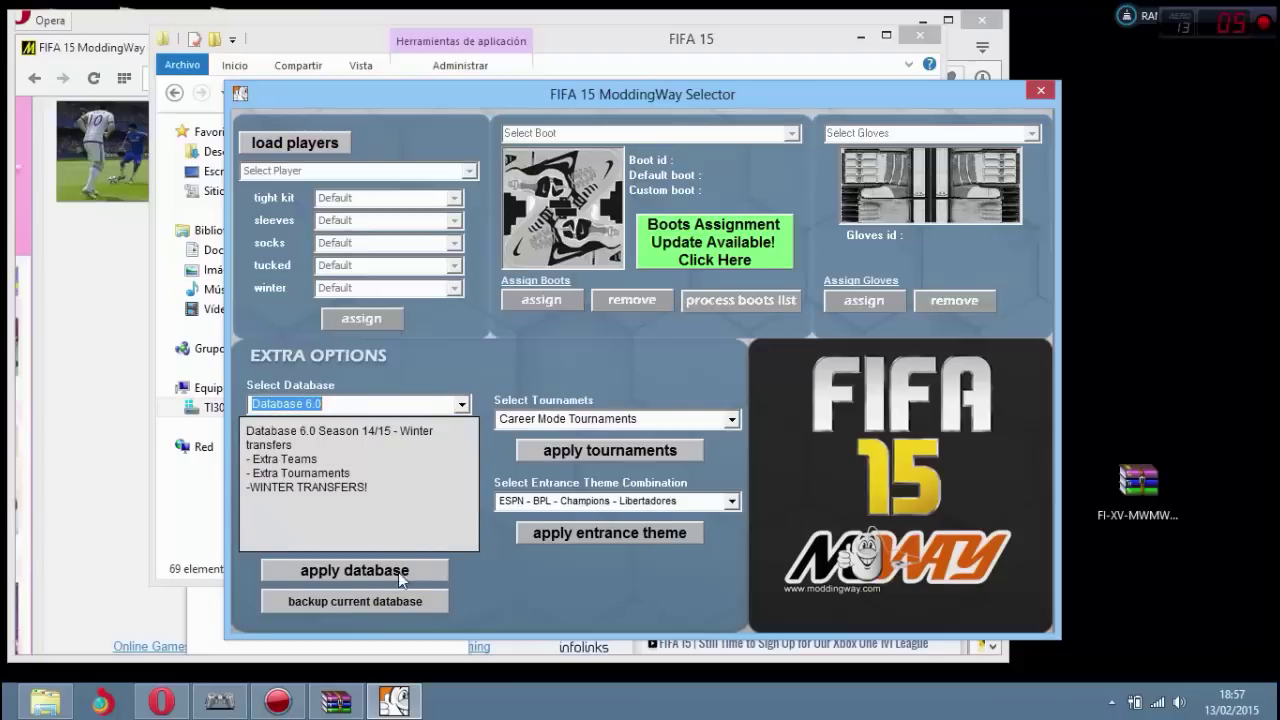
click(387, 566)
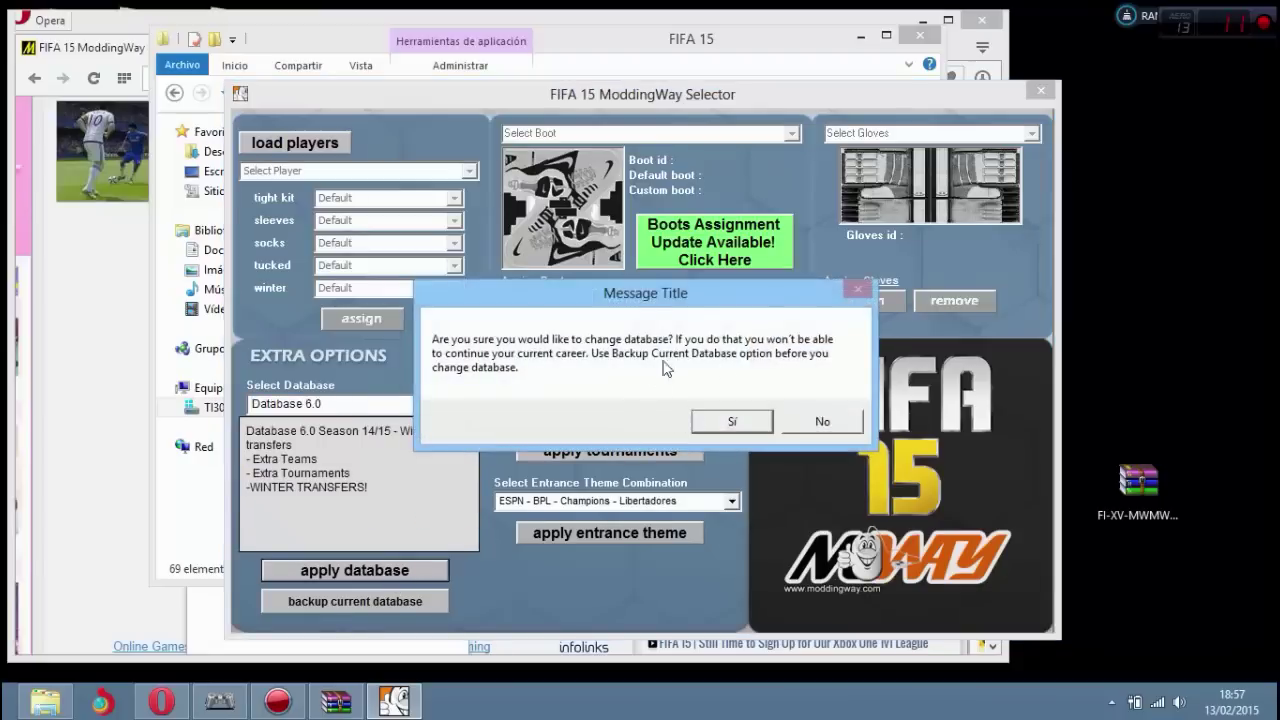
click(722, 428)
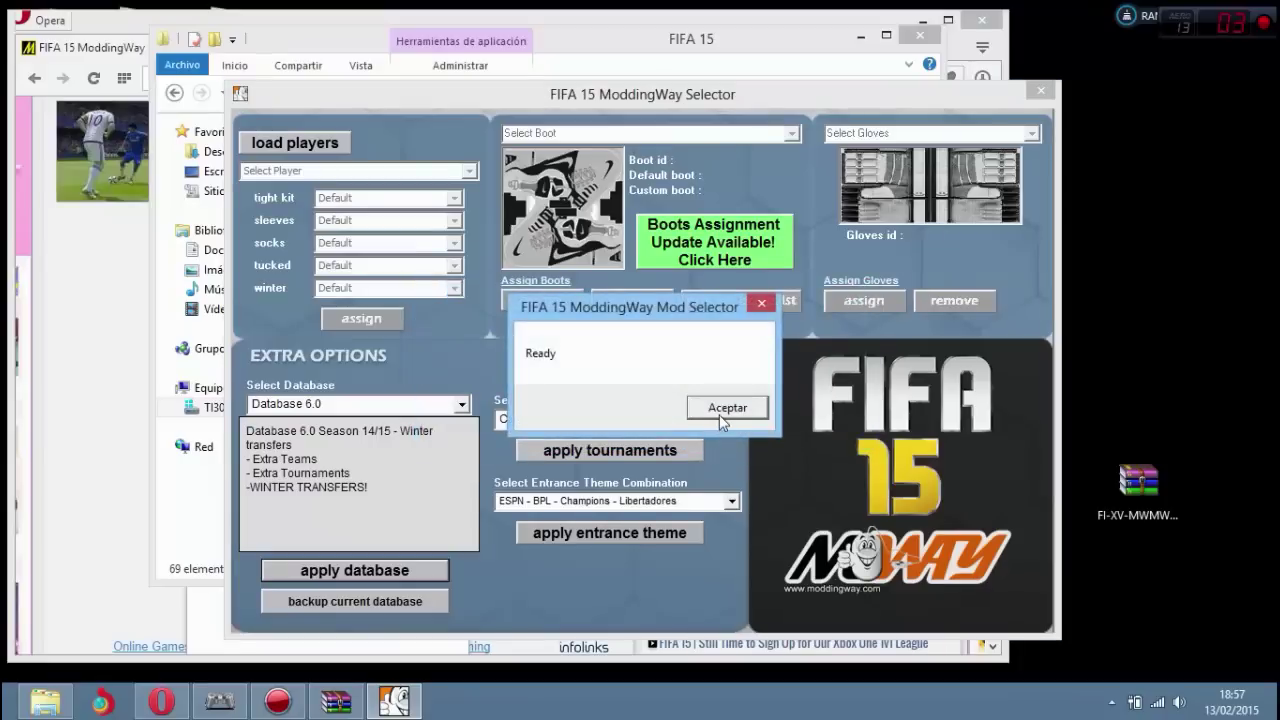
click(719, 415)
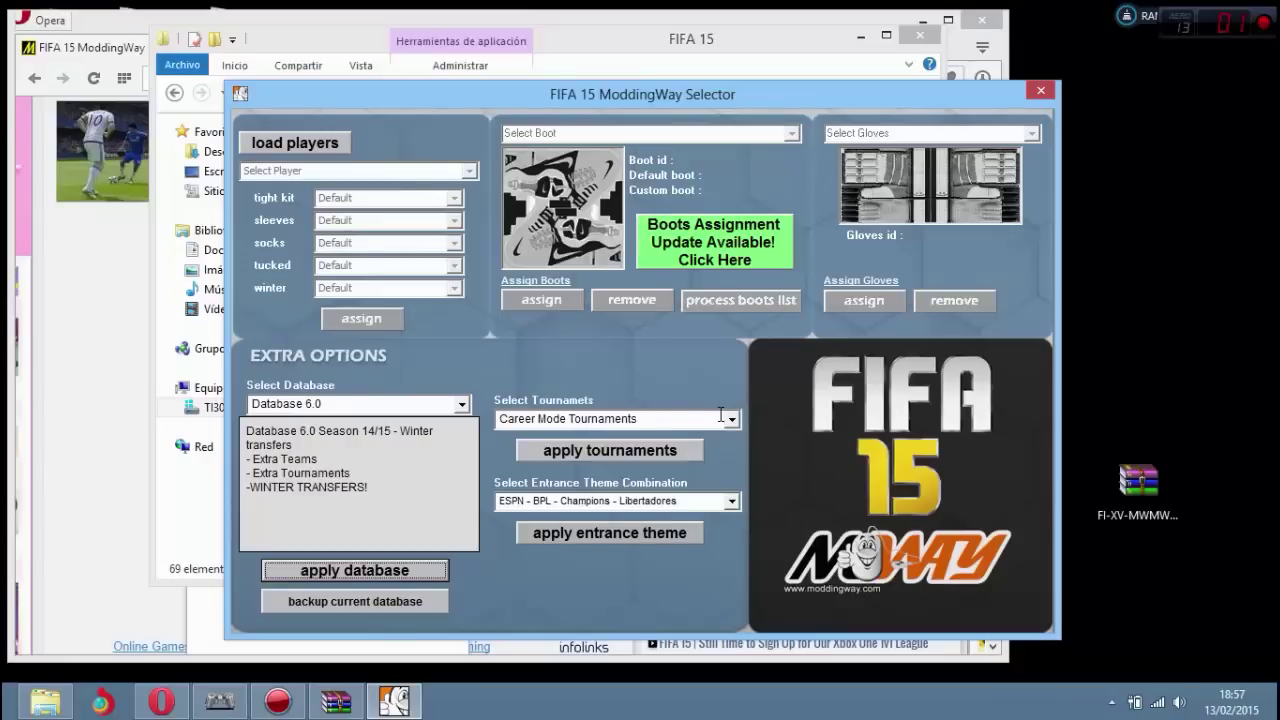
click(72, 310)
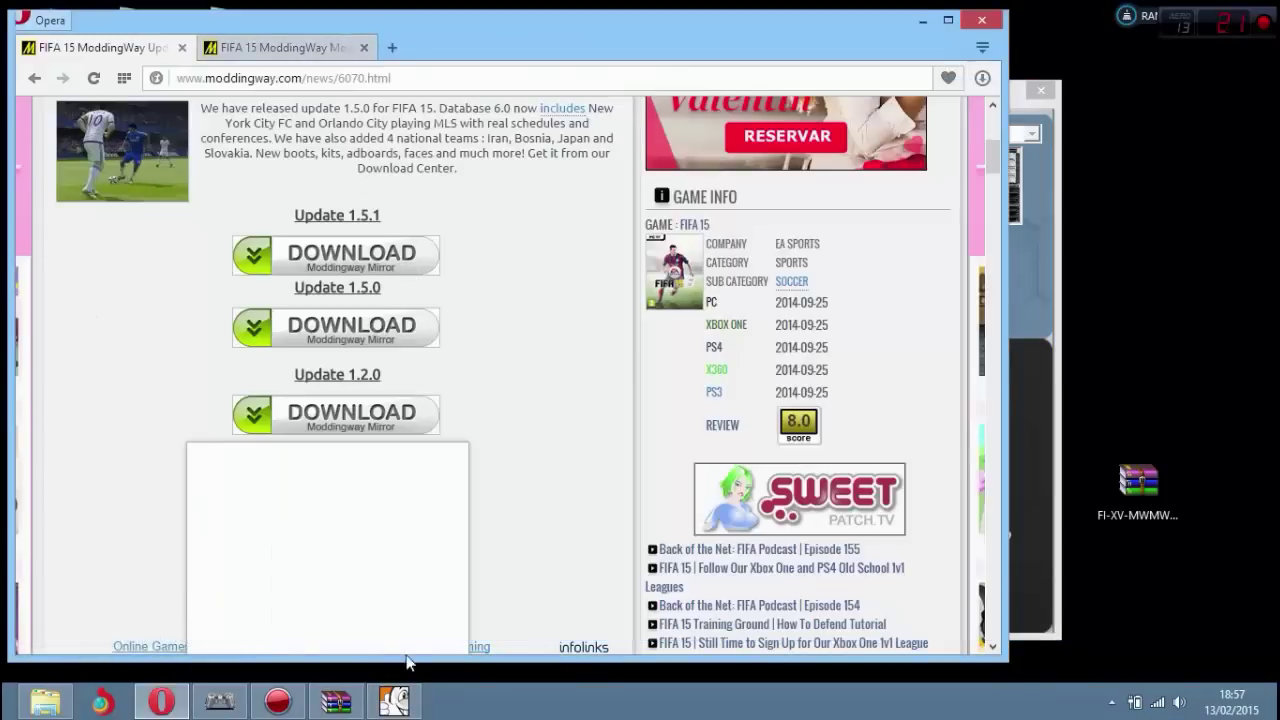
click(394, 701)
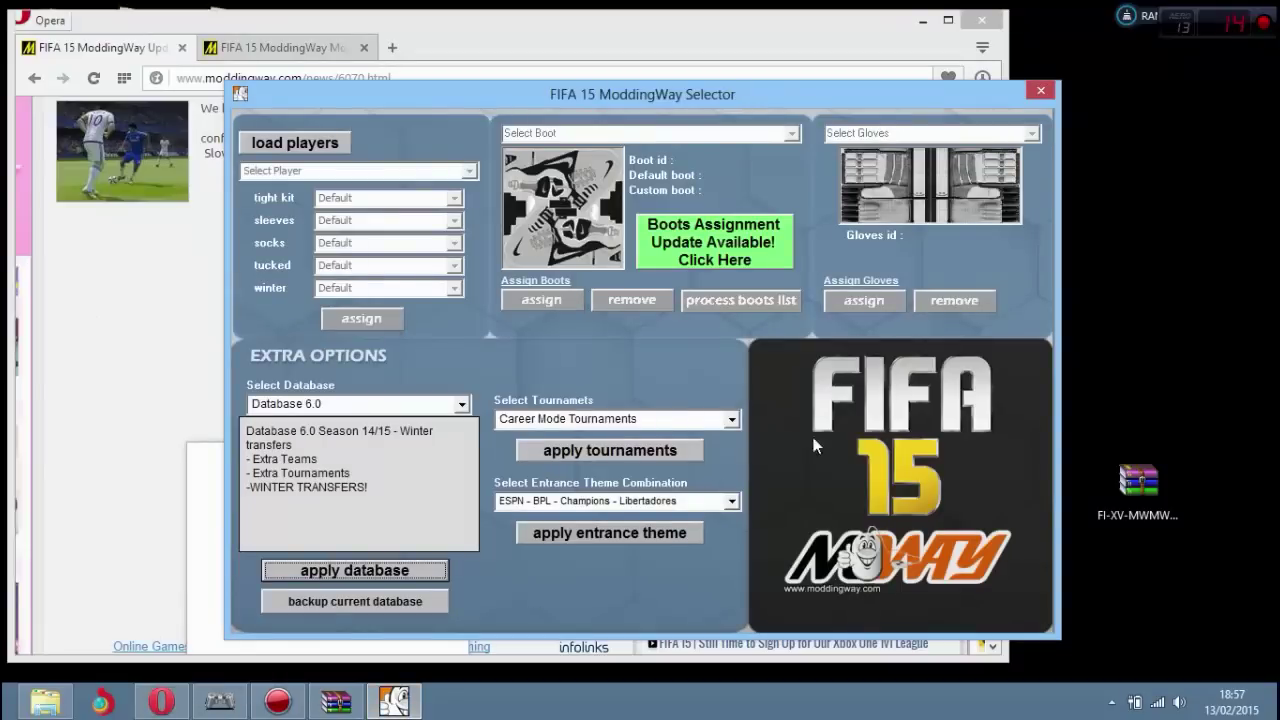
Step: Switch the database to Database 4.0 and apply it, accepting the change
click(462, 404)
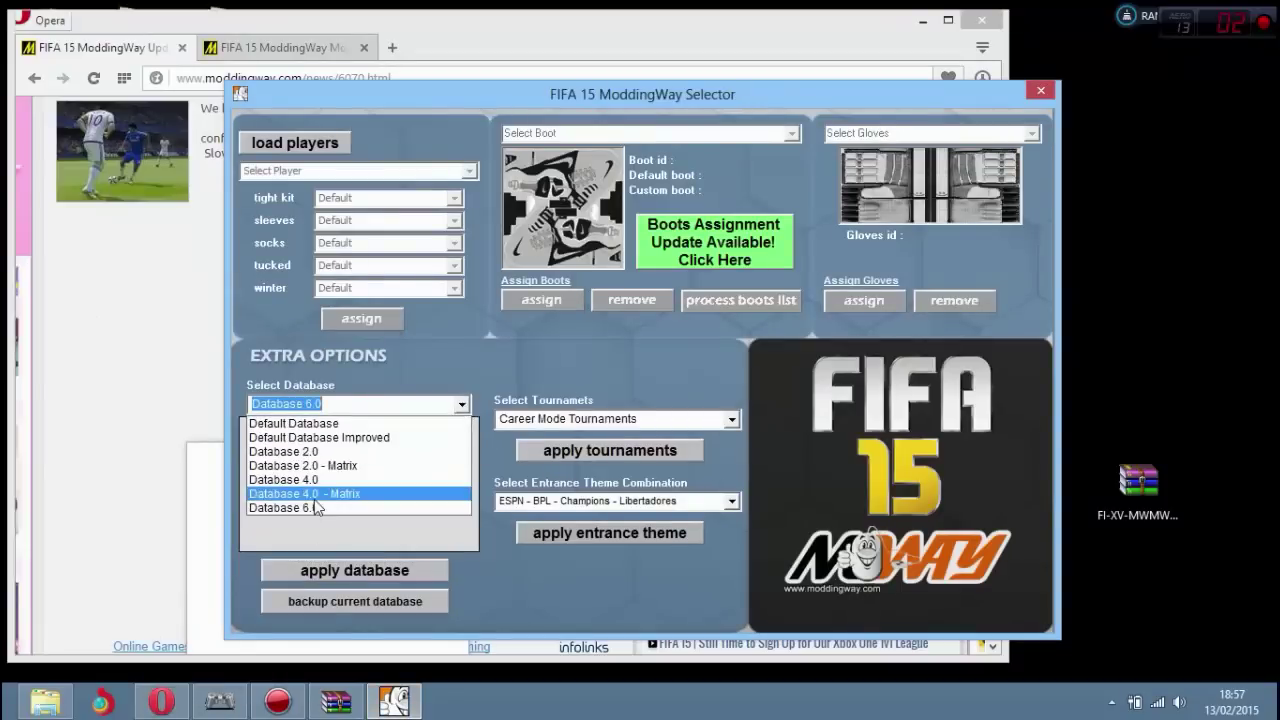
click(400, 477)
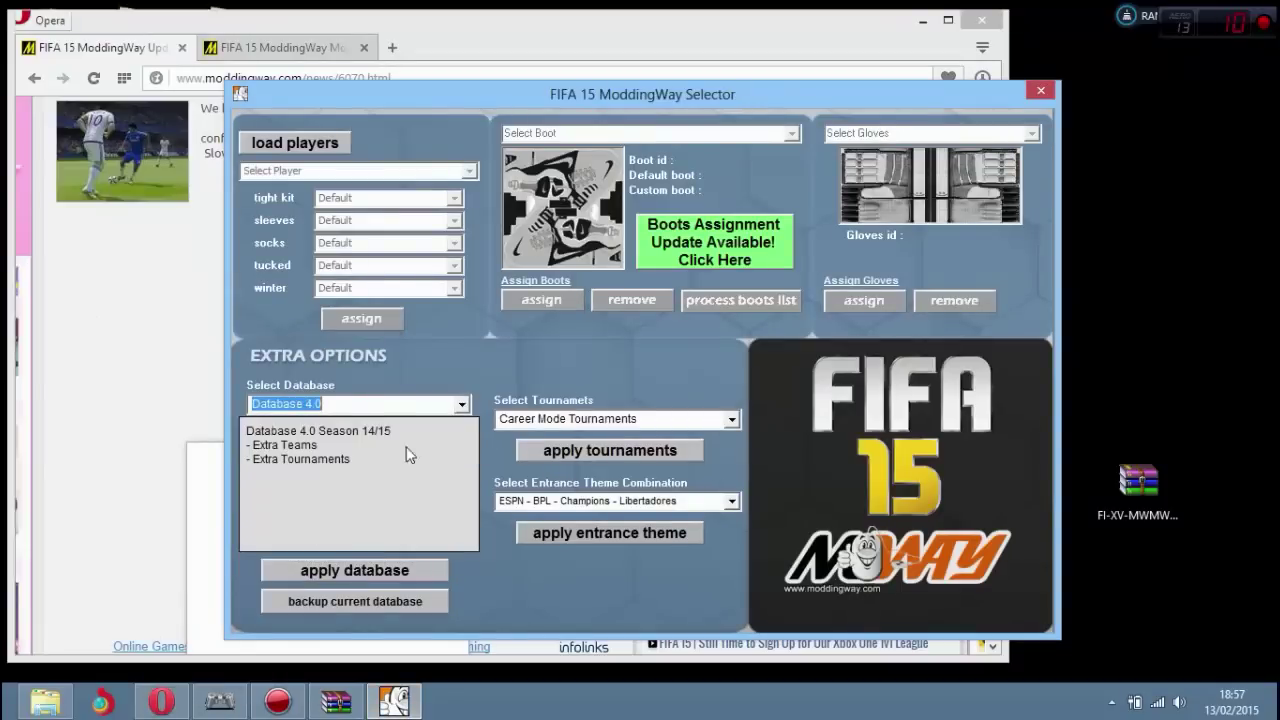
click(368, 570)
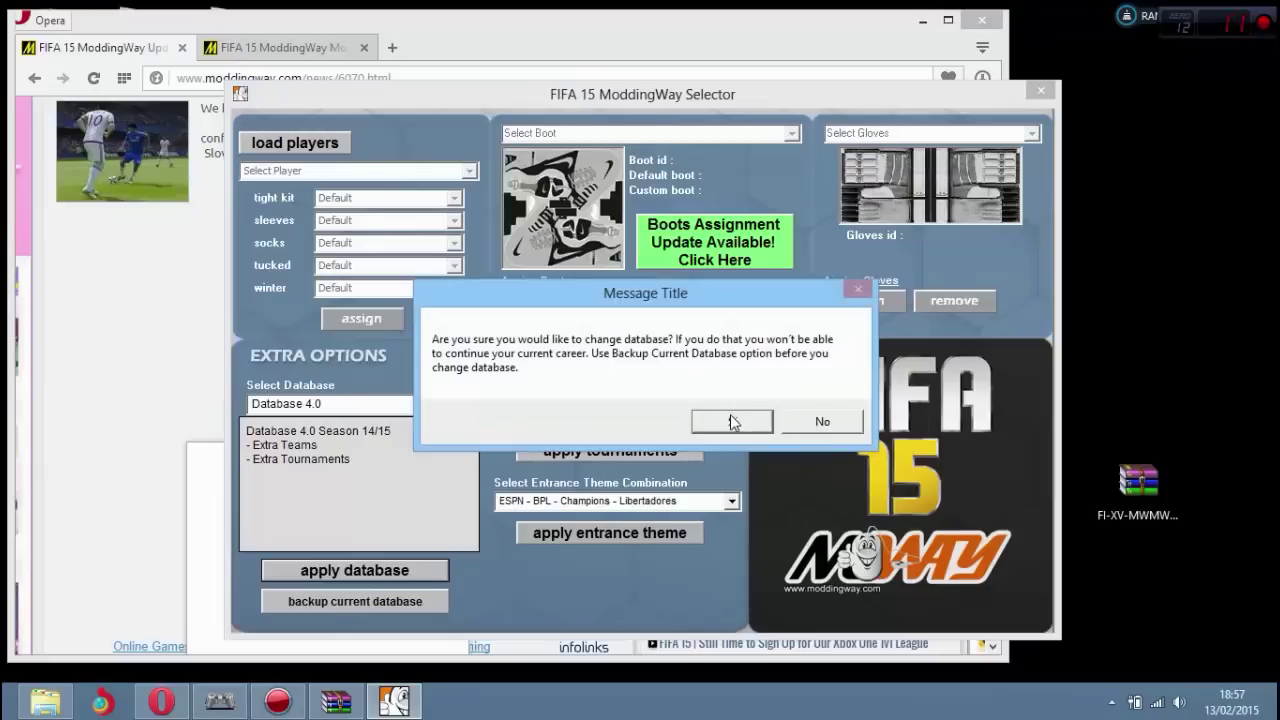
click(731, 421)
click(730, 415)
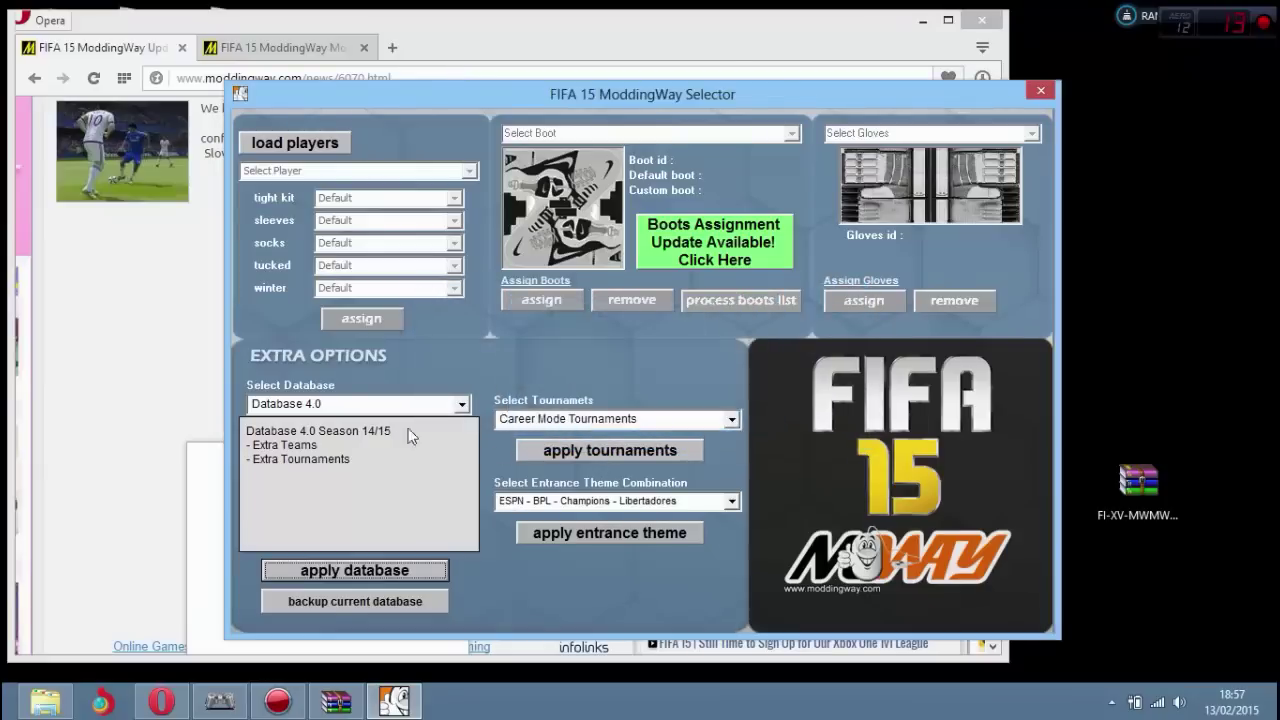
click(288, 405)
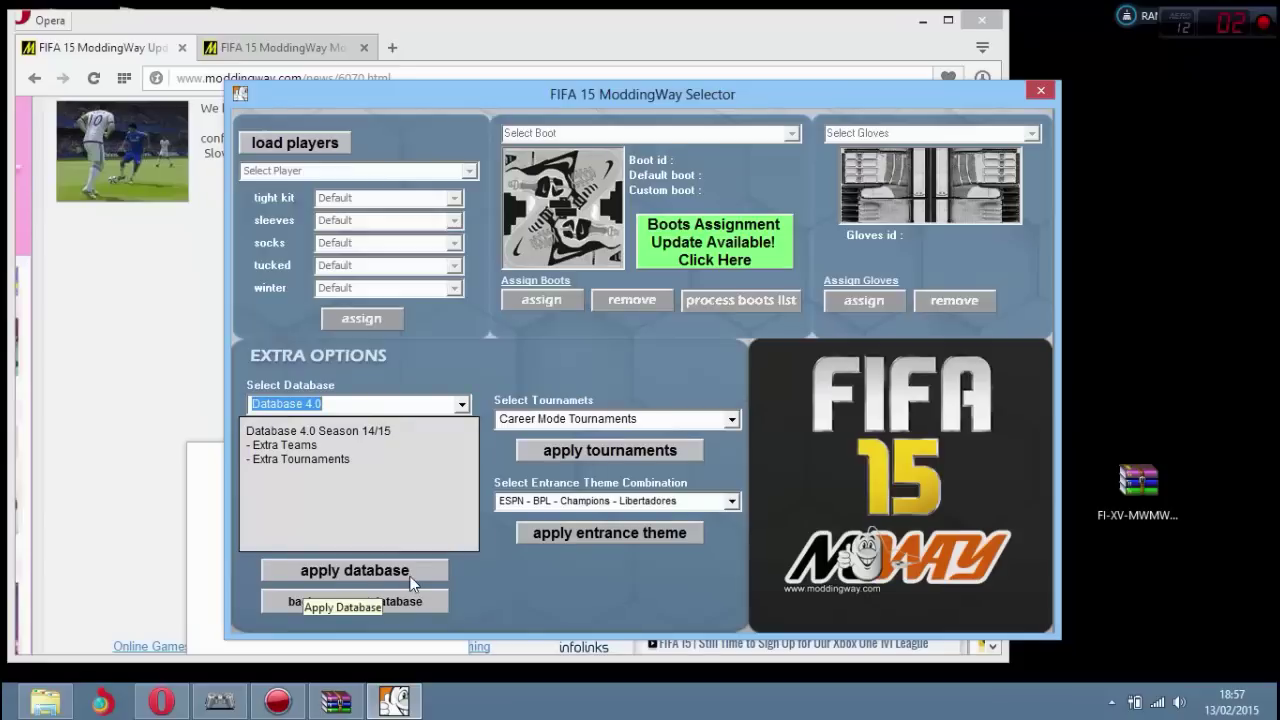
Step: Select Game Mode Tournaments and apply that tournament set
click(734, 418)
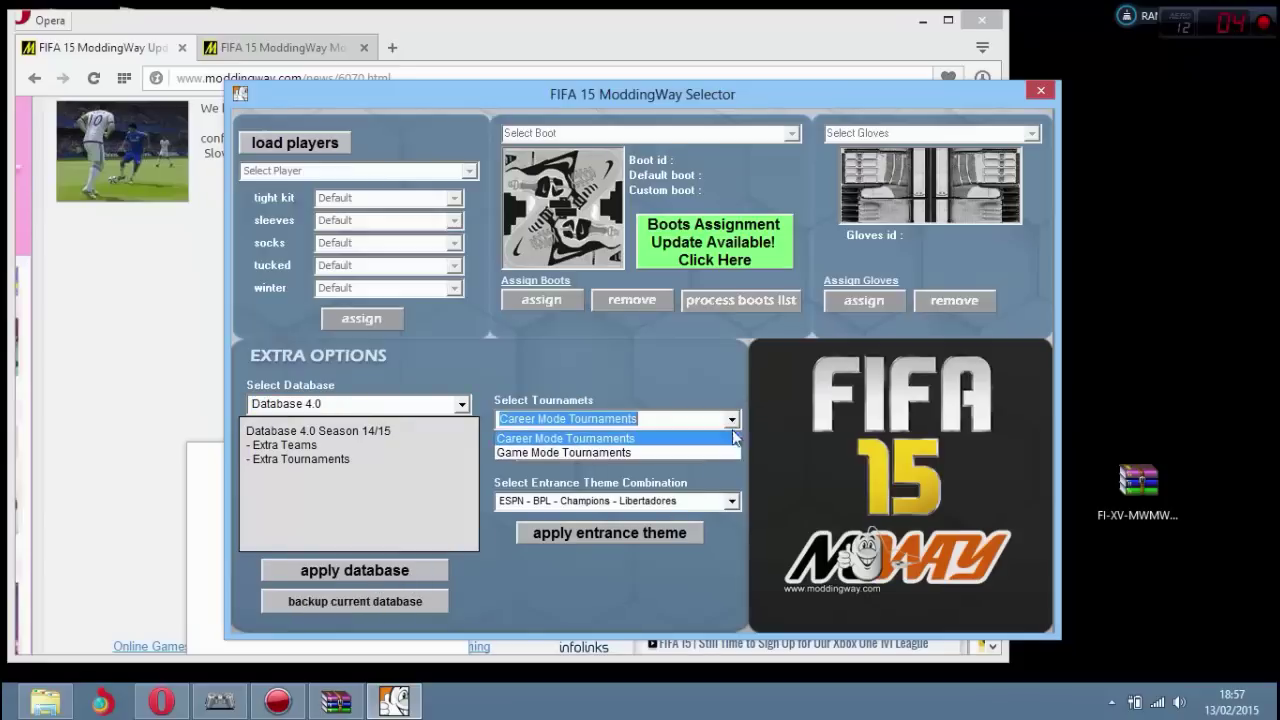
click(552, 453)
click(563, 452)
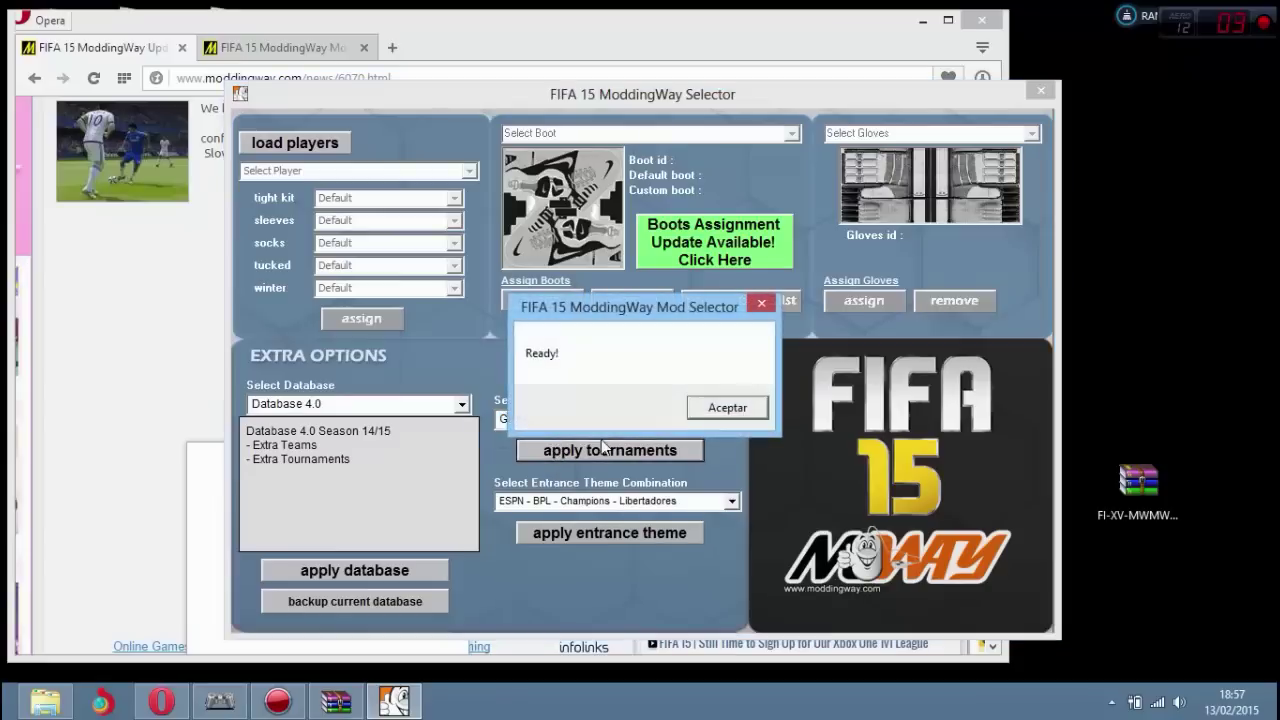
click(690, 412)
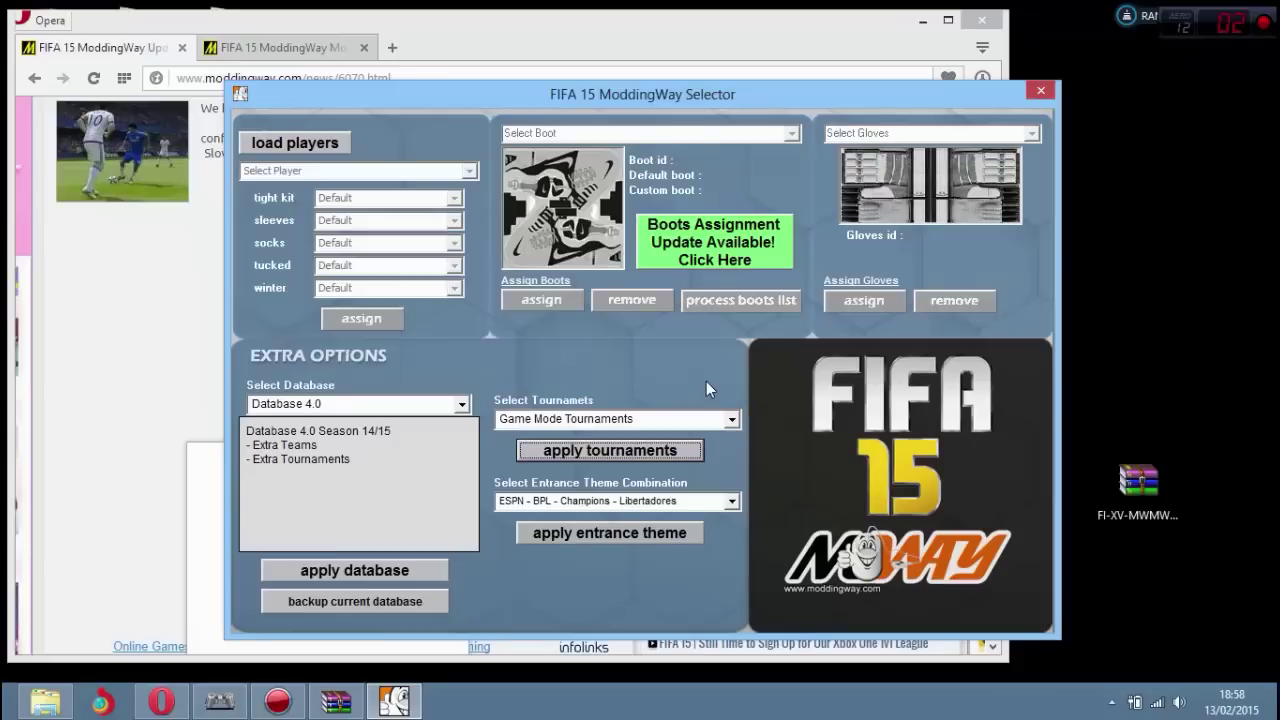
Step: Select Career Mode Tournaments with Database 6.0 chosen, and apply the tournament set
click(738, 416)
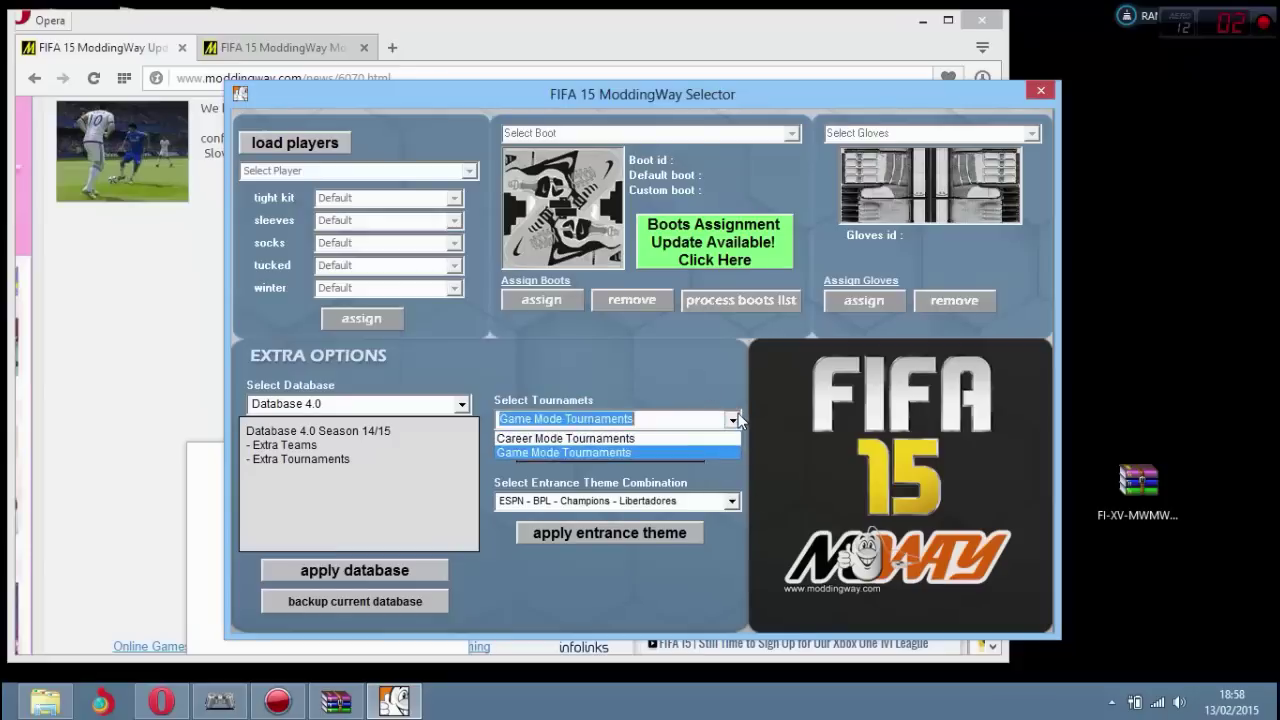
click(738, 416)
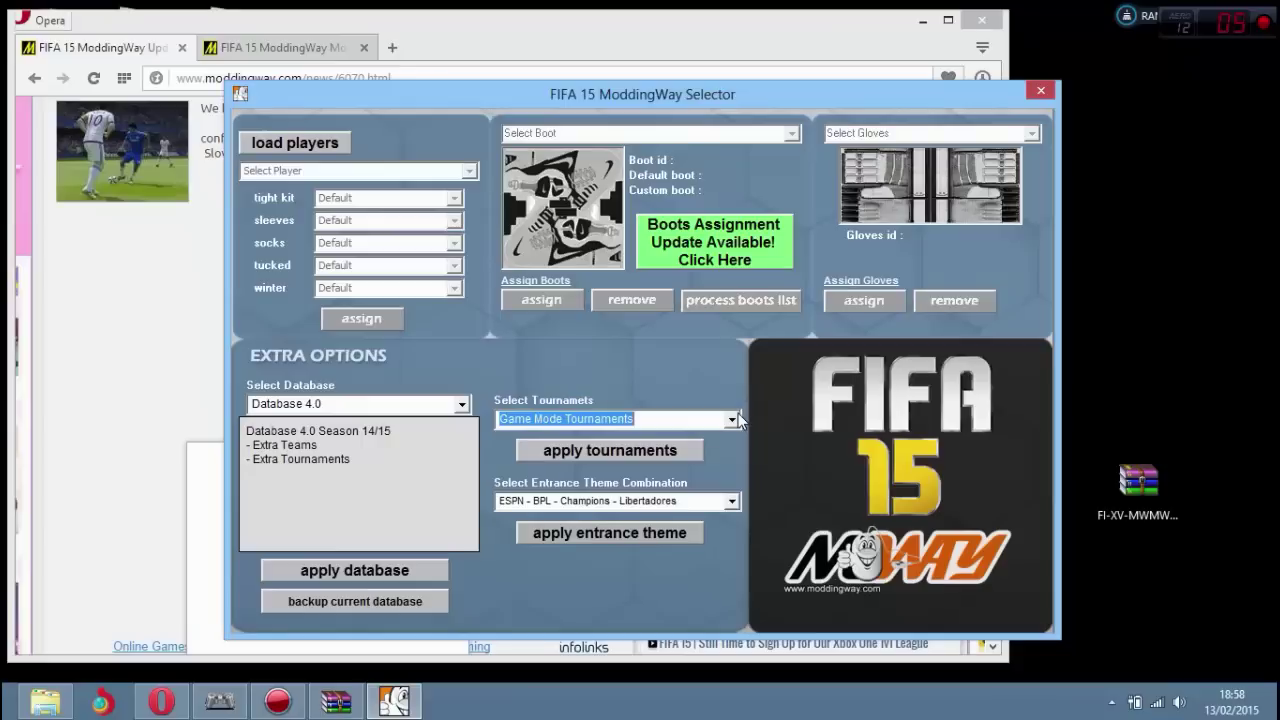
click(738, 419)
click(578, 434)
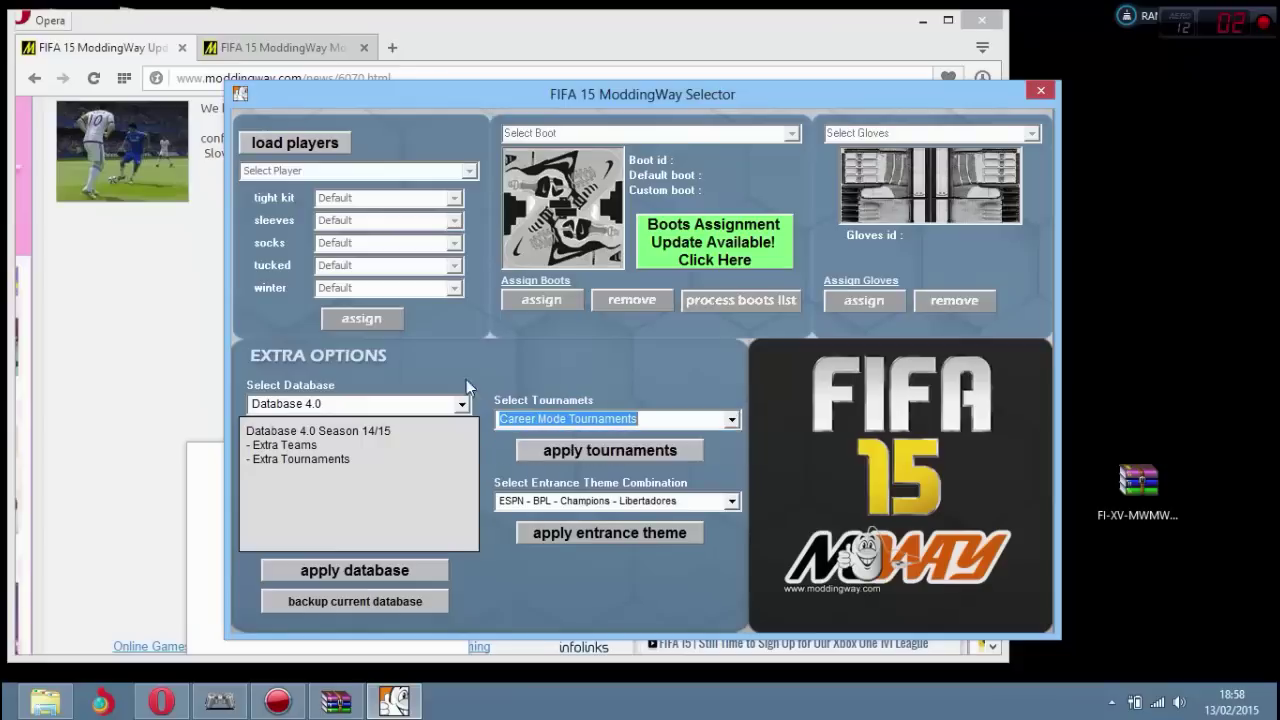
click(461, 404)
click(323, 512)
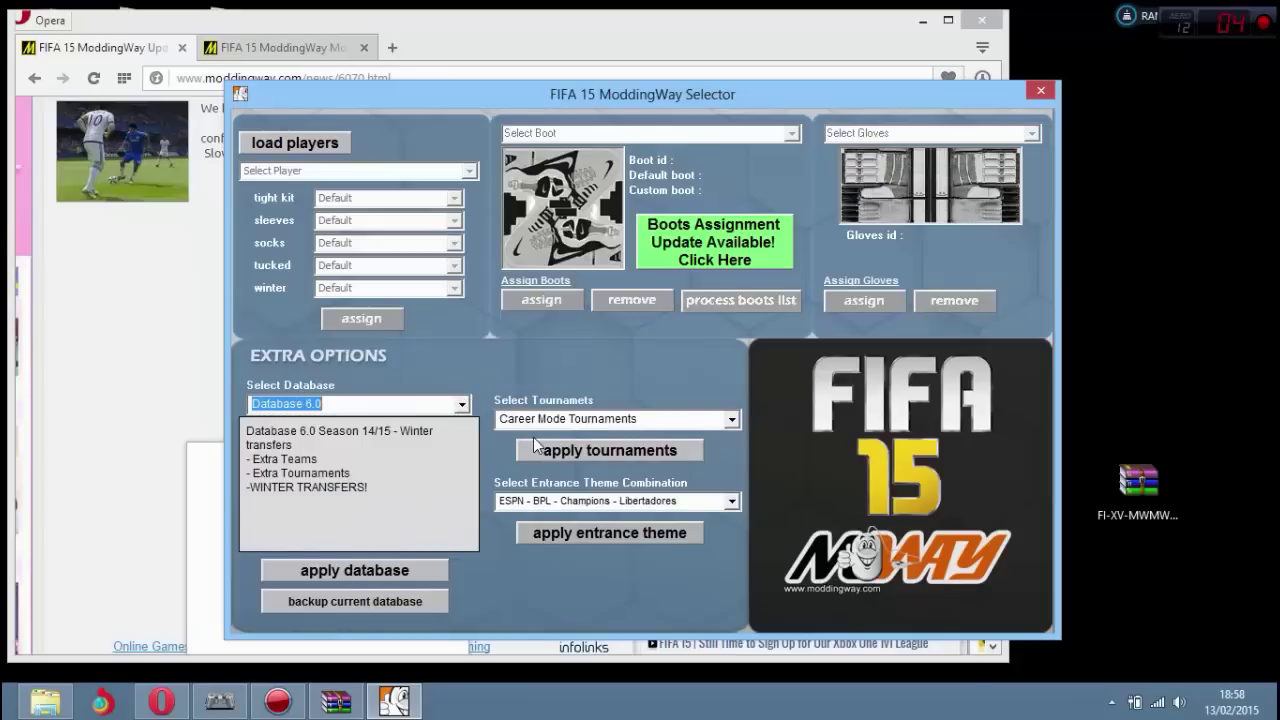
click(595, 450)
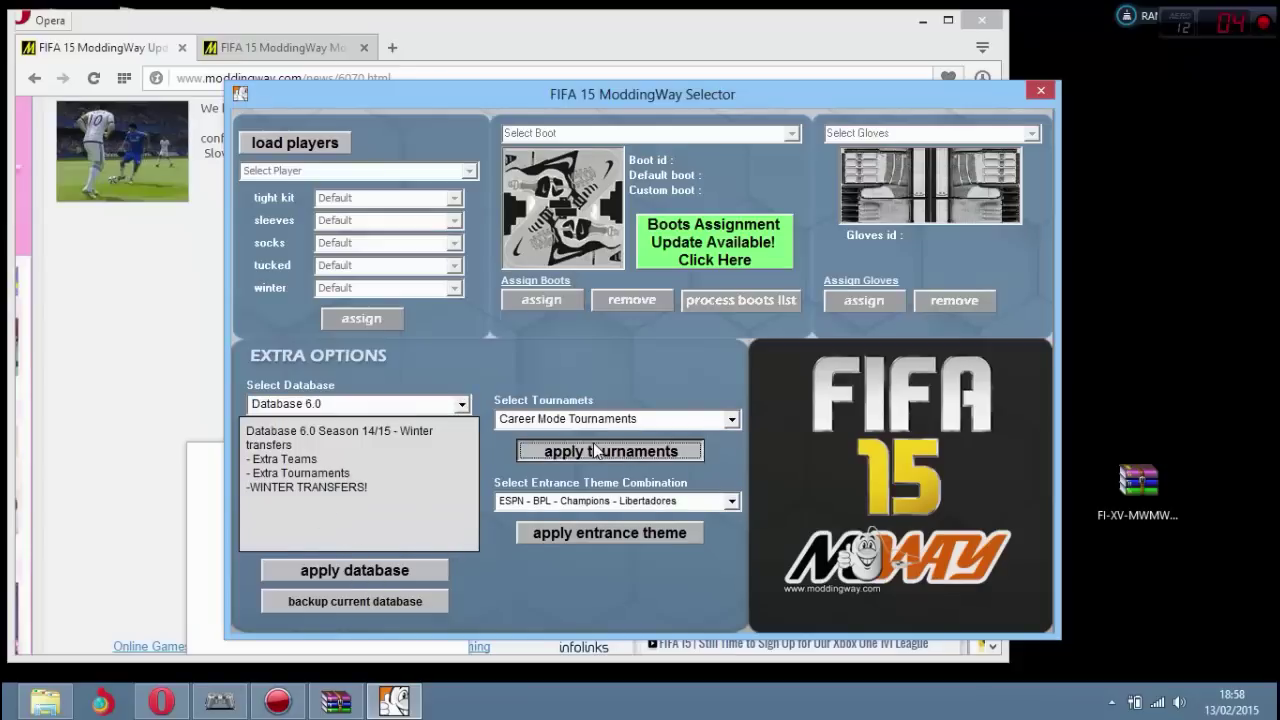
click(714, 409)
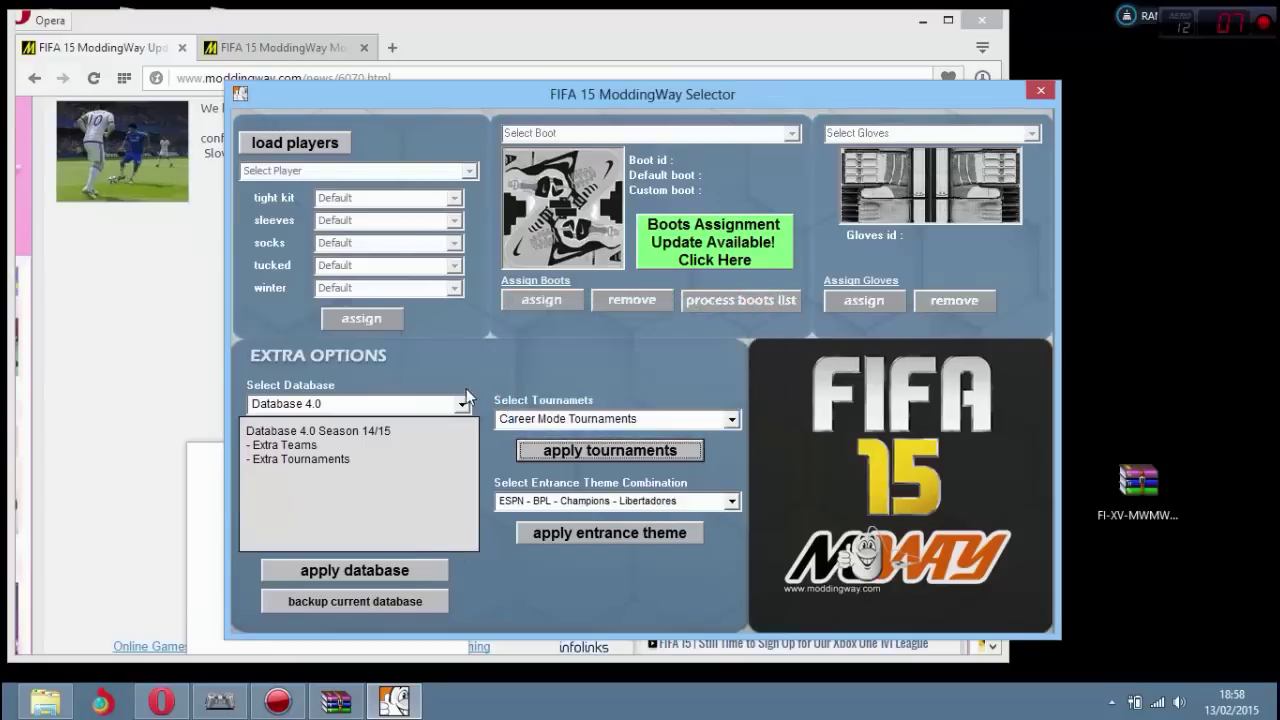
Step: Set the database back to Database 6.0 and apply it, accepting the database change
click(461, 404)
click(443, 507)
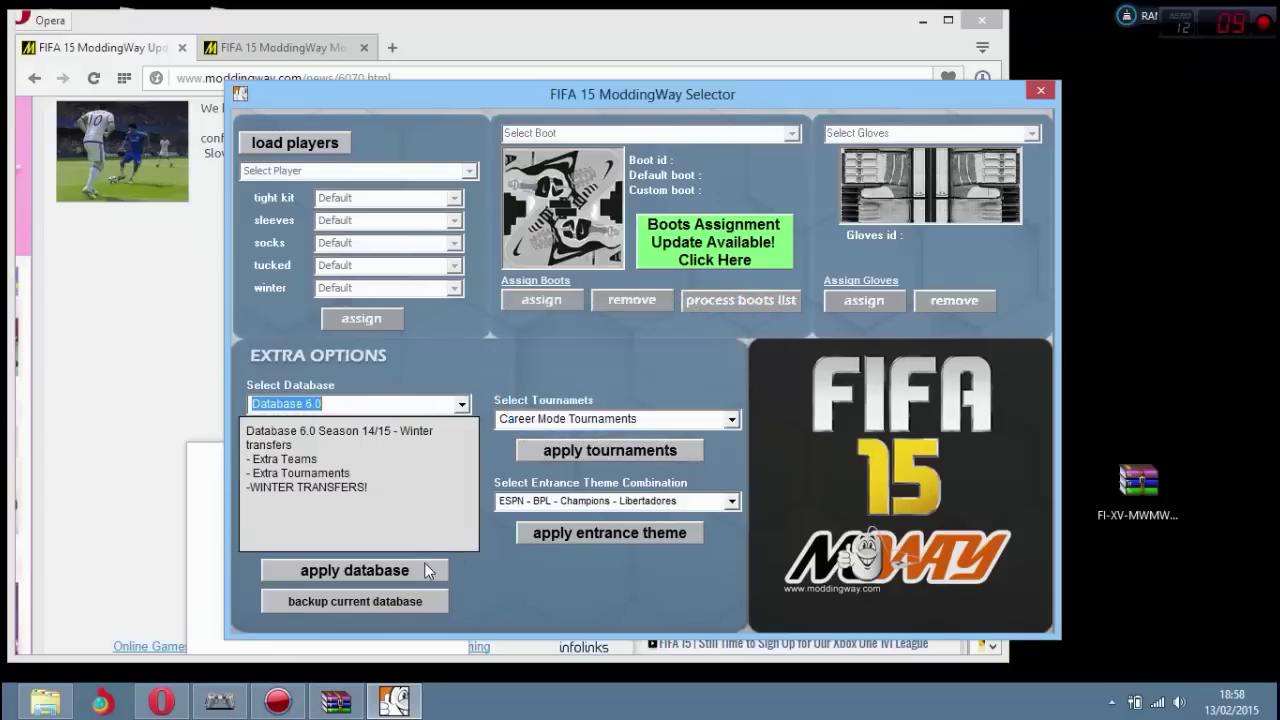
click(424, 568)
click(695, 425)
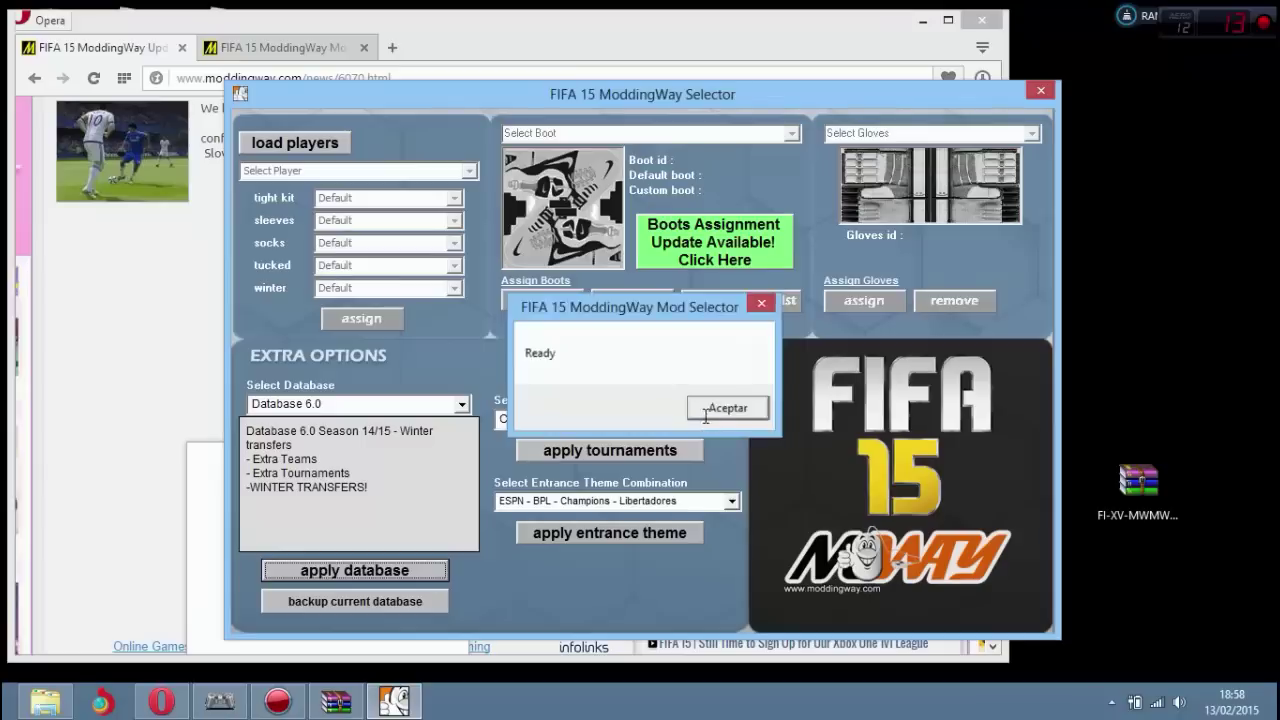
click(718, 409)
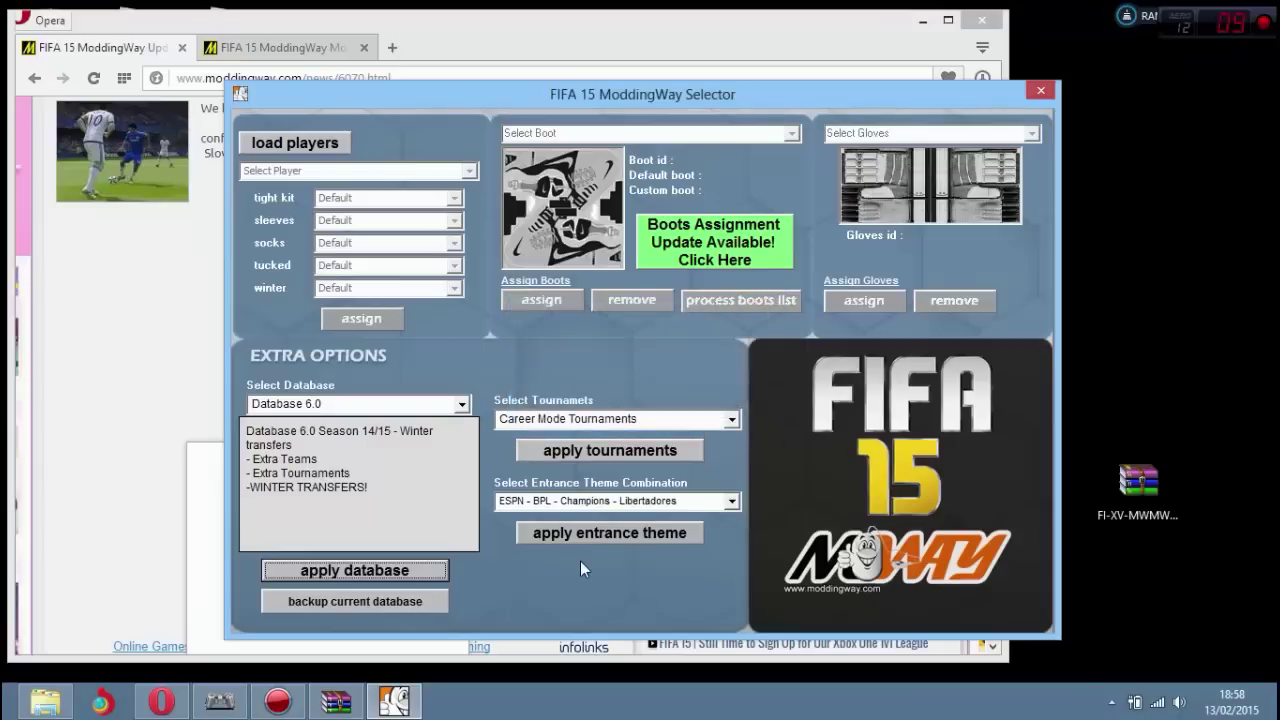
click(461, 404)
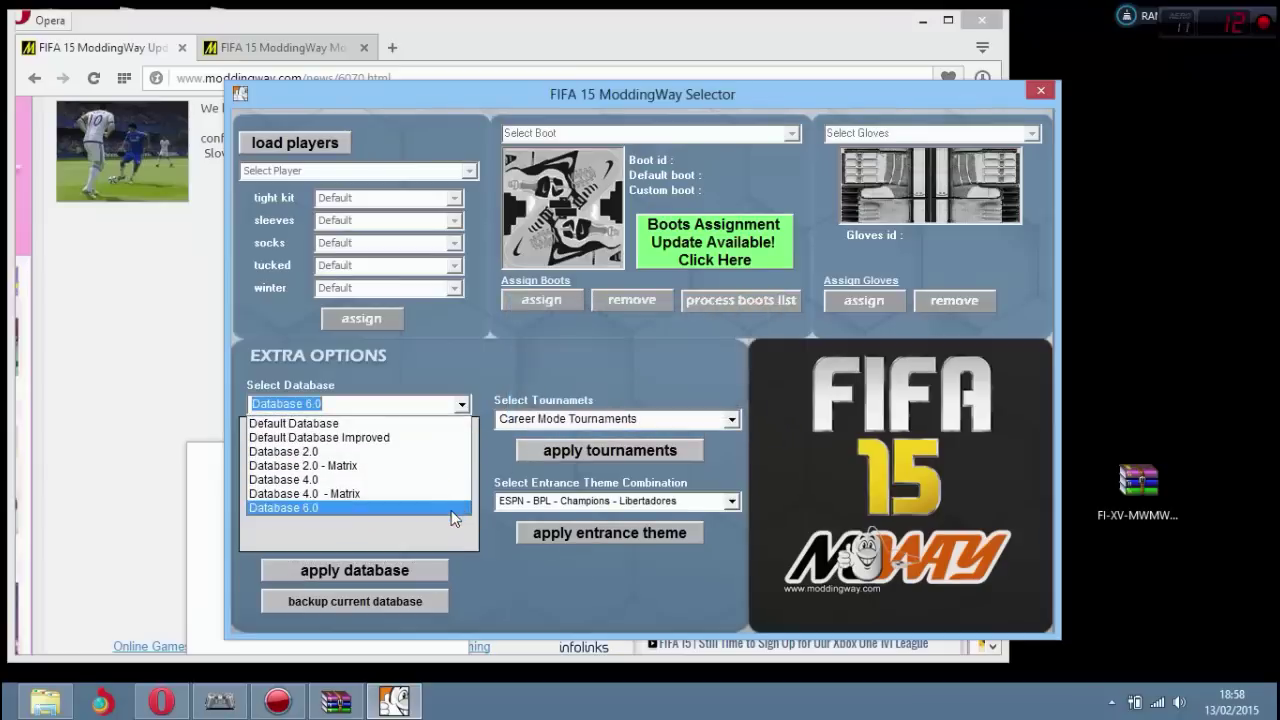
click(455, 404)
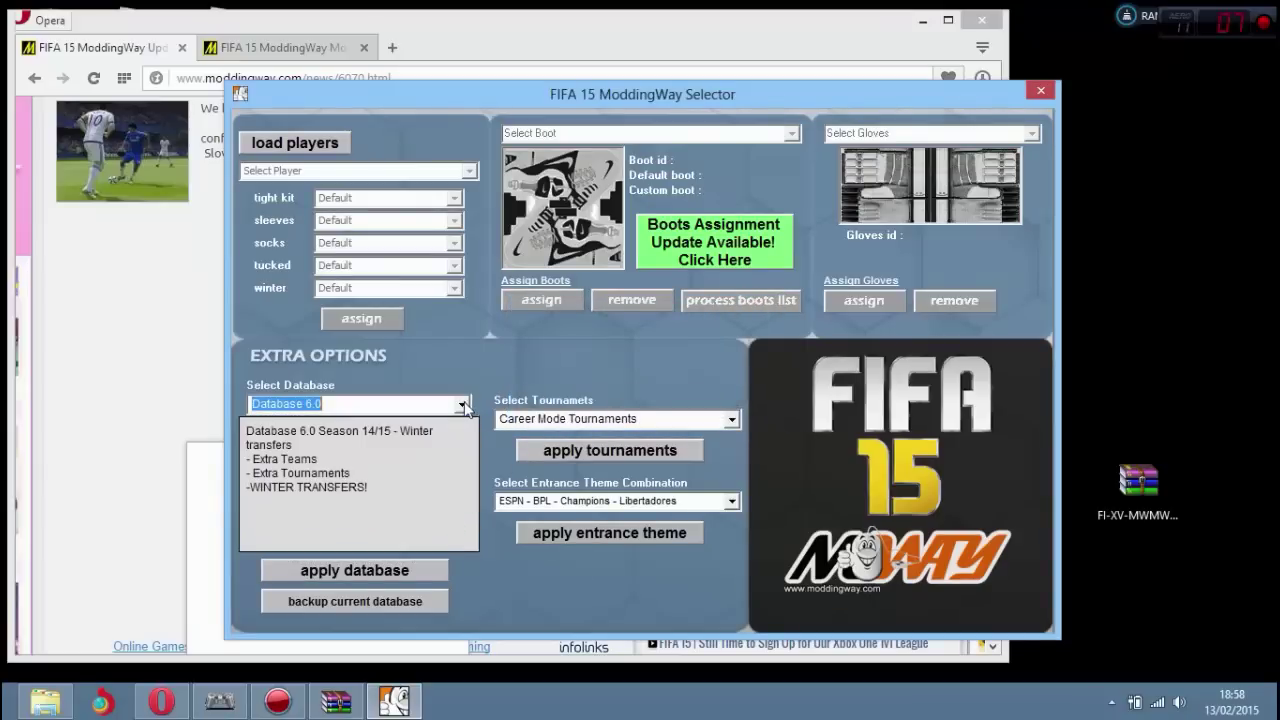
click(1040, 91)
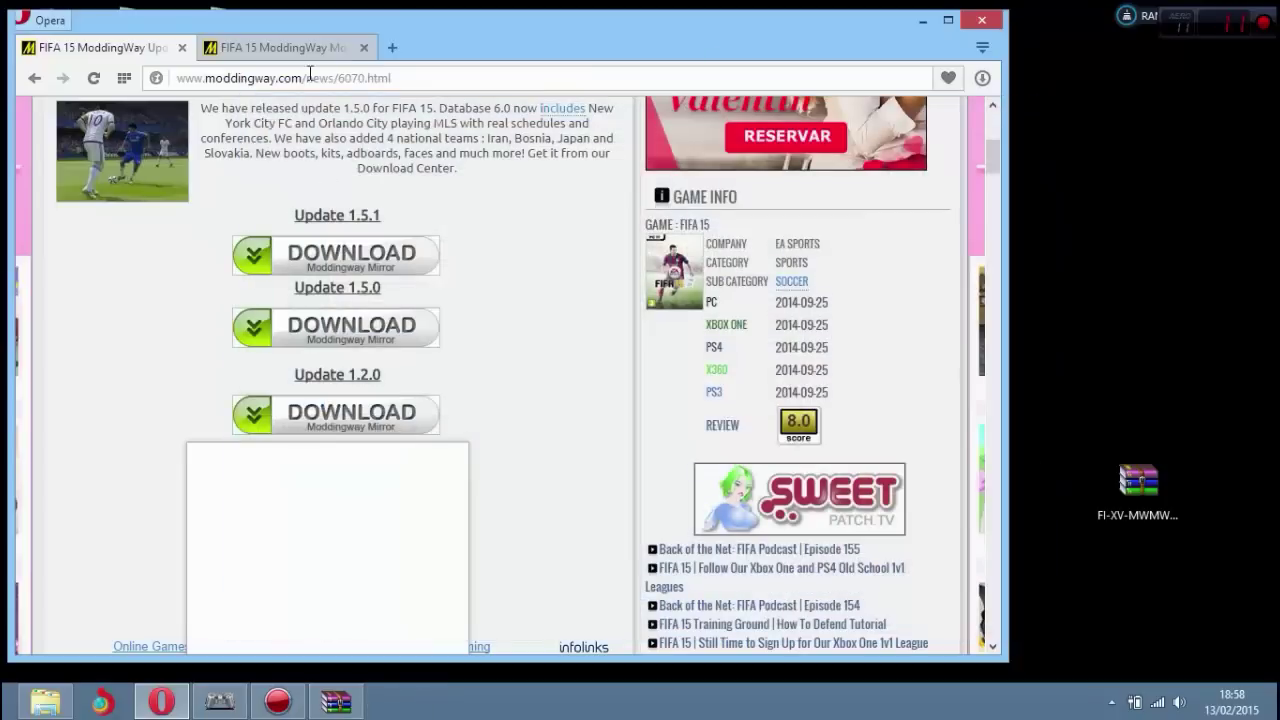
drag(302, 77, 178, 82)
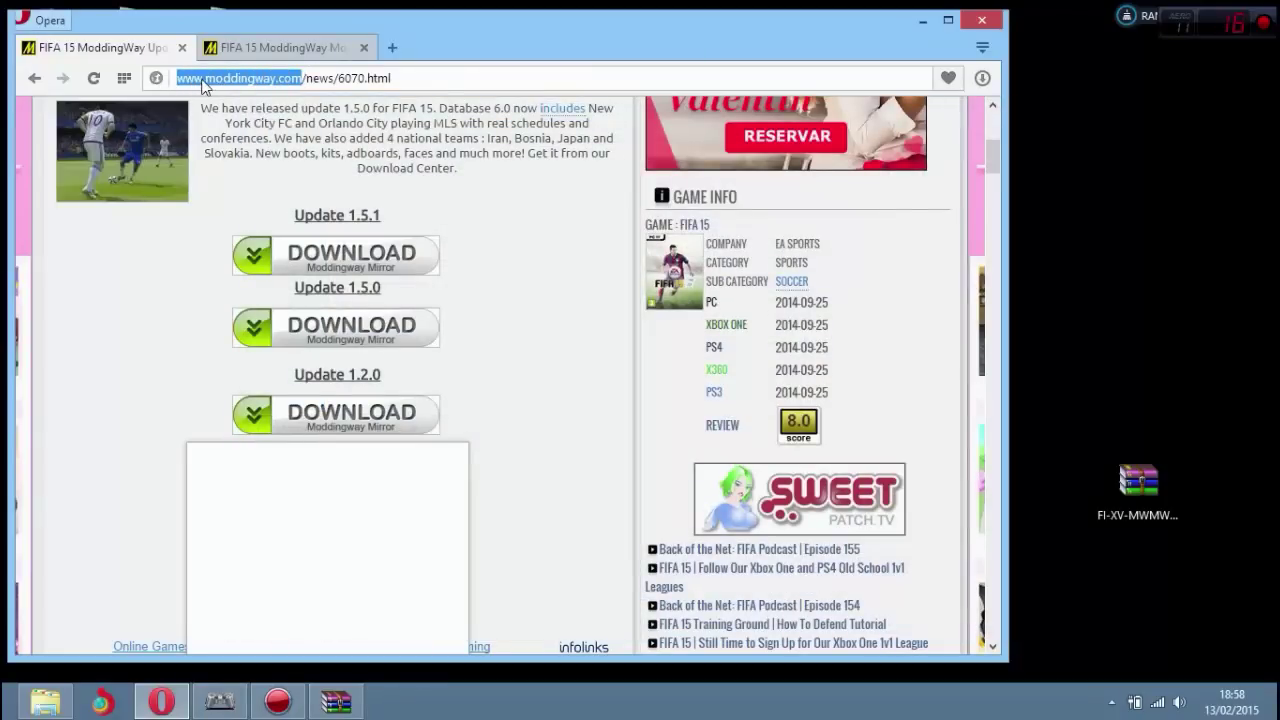
right_click(203, 87)
click(276, 140)
click(391, 48)
key(ctrl+v)
key(Return)
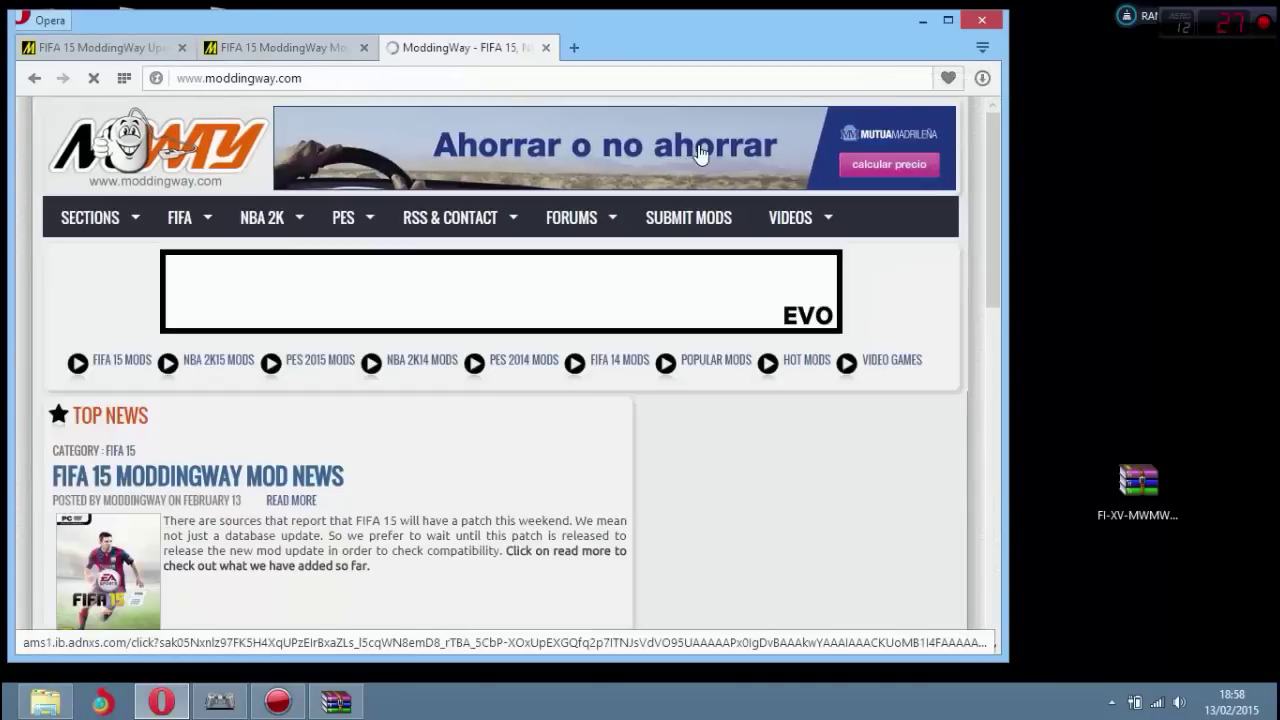
drag(989, 141, 989, 178)
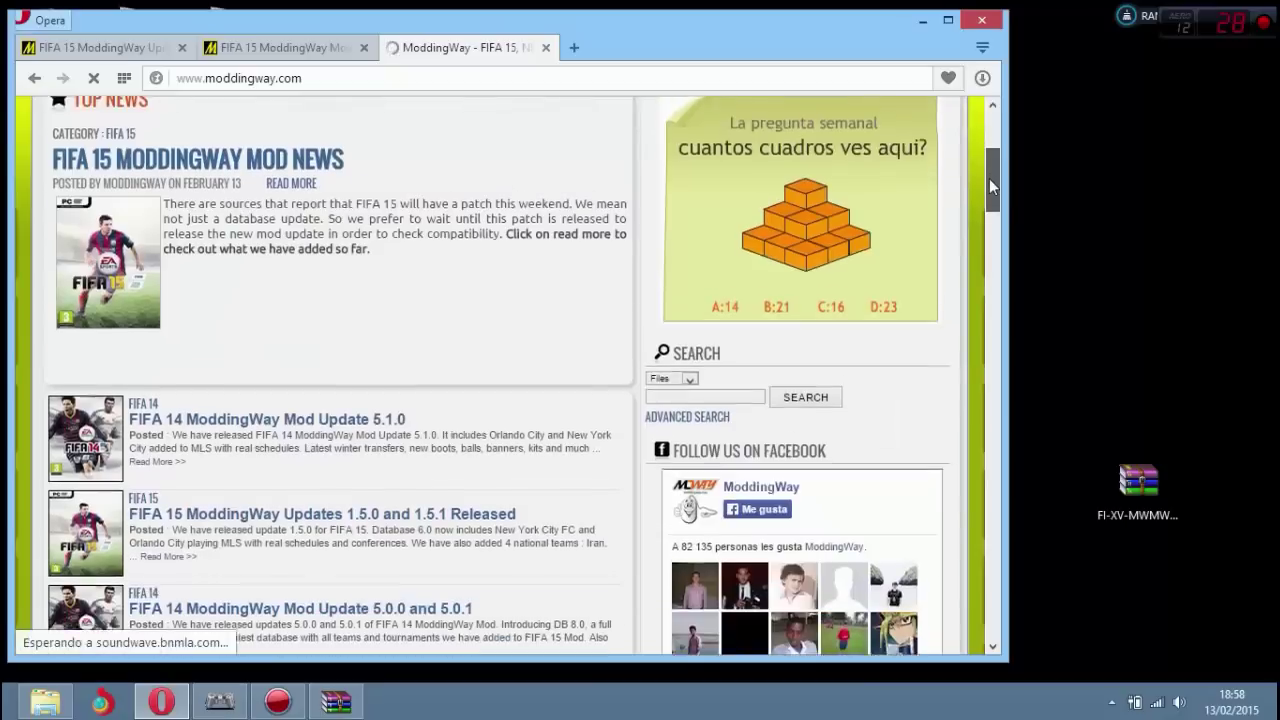
click(278, 52)
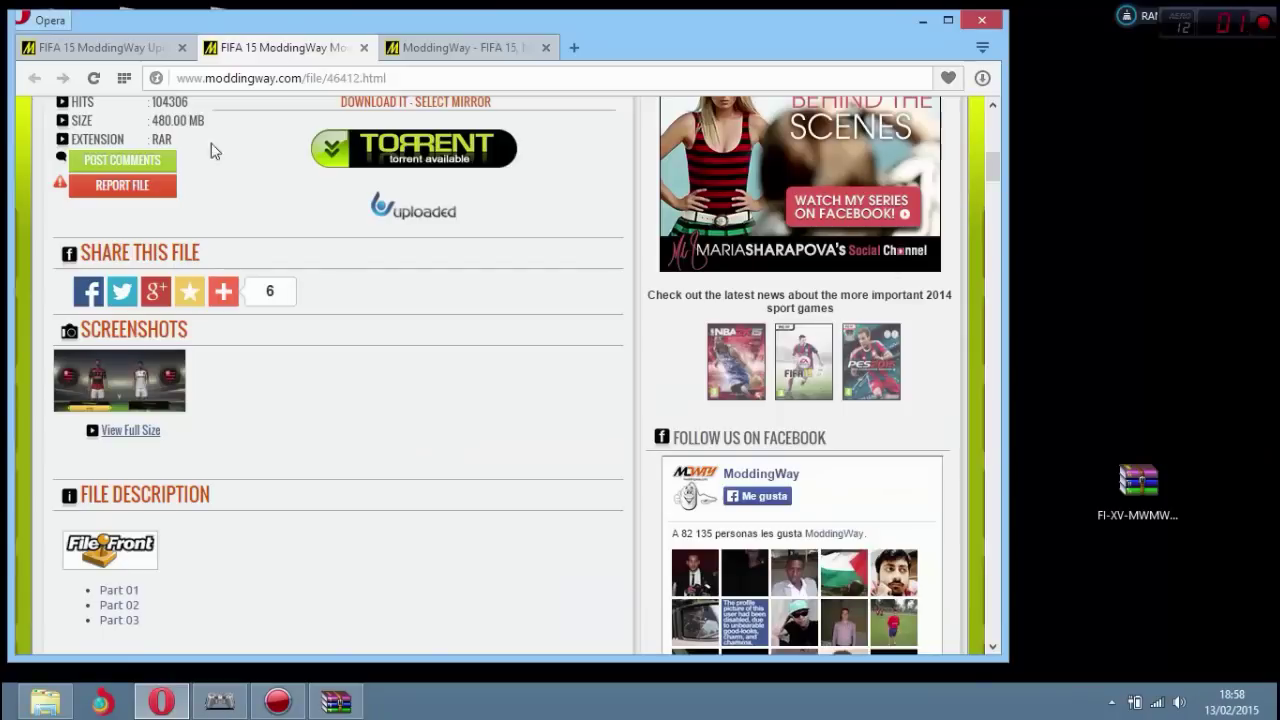
Step: Launch FIFA 15 MWM Selector from the FIFA 15 game folder and allow it to run
click(45, 701)
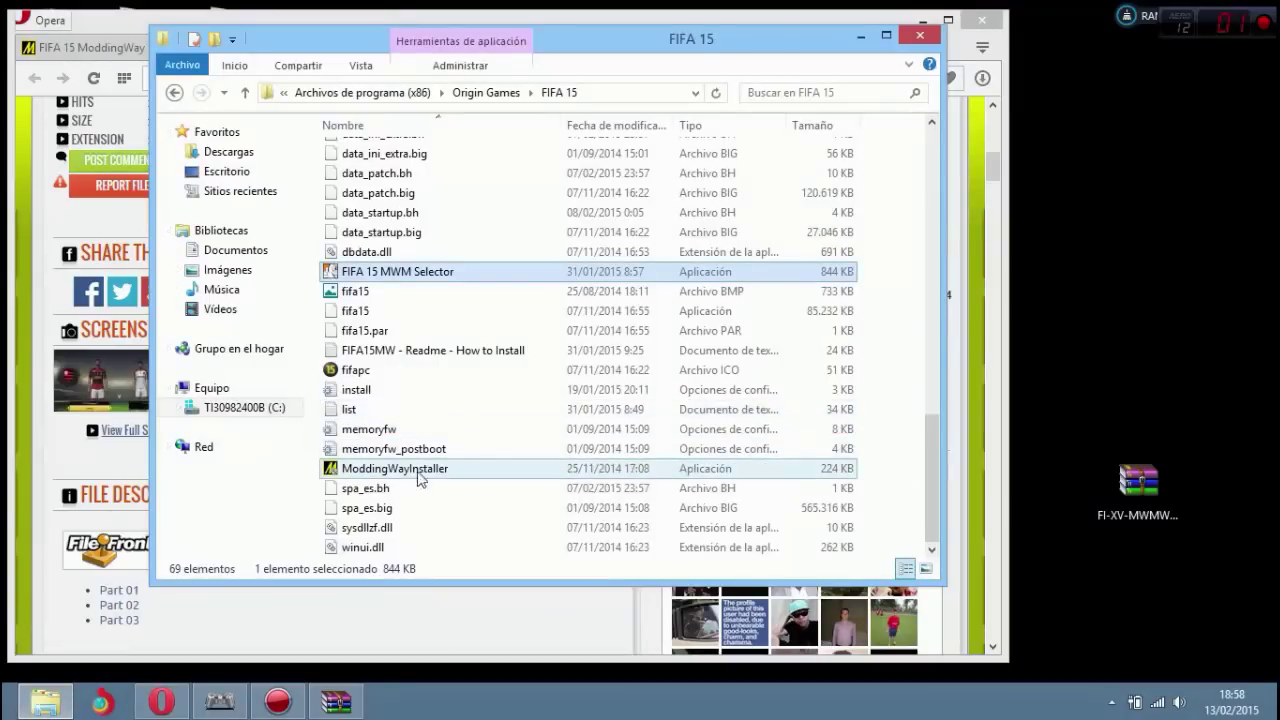
click(366, 251)
double_click(385, 271)
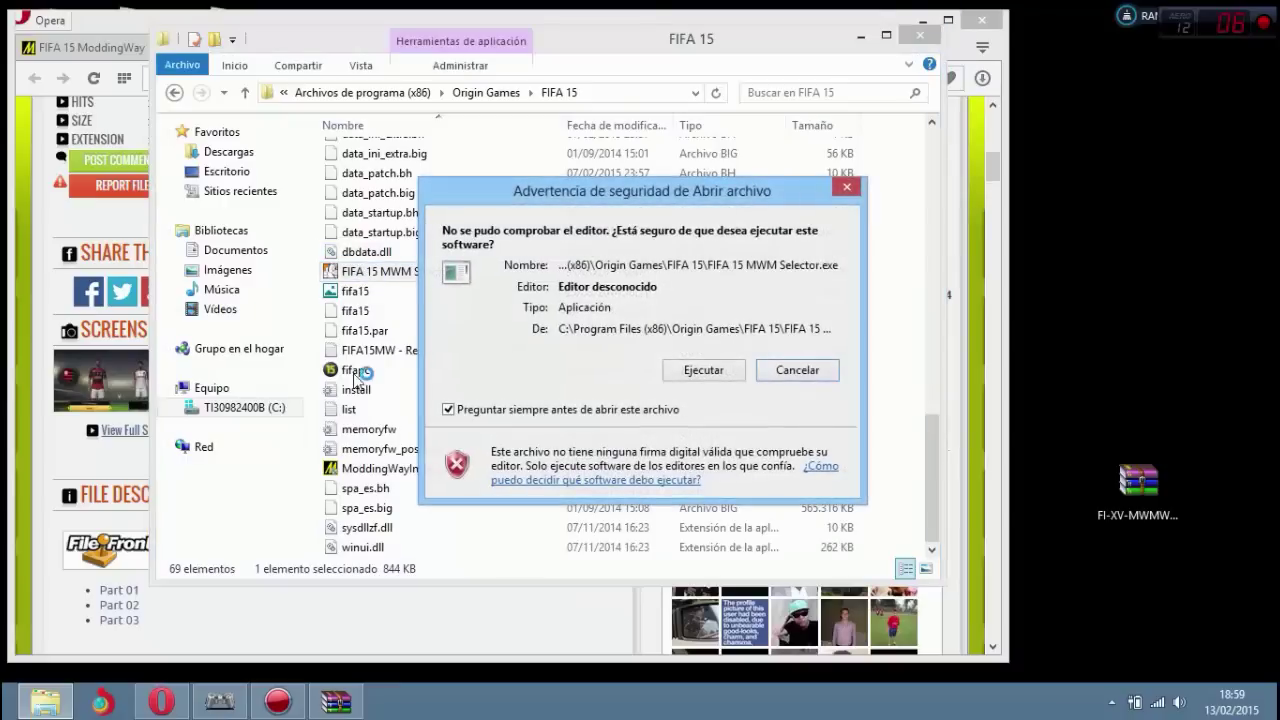
click(705, 370)
Step: Apply Database 6.0 again, accepting the database change, and close the selector and the FIFA 15 folder
click(455, 405)
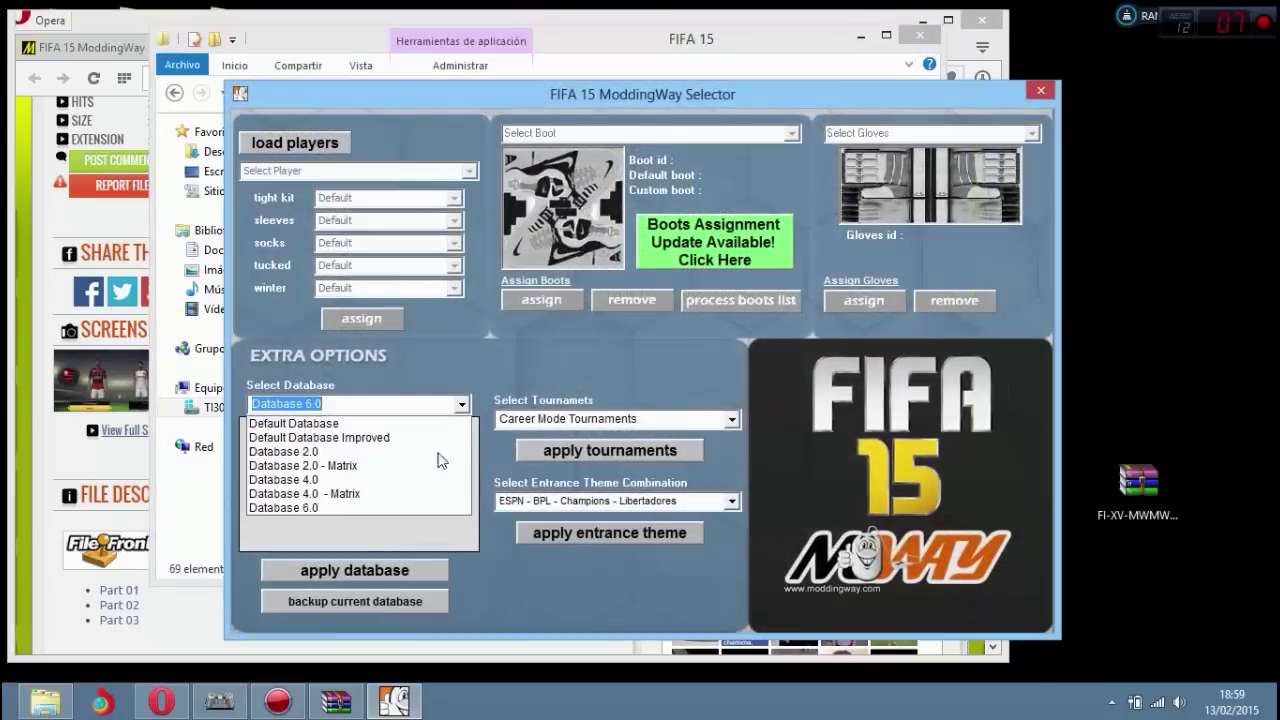
click(327, 508)
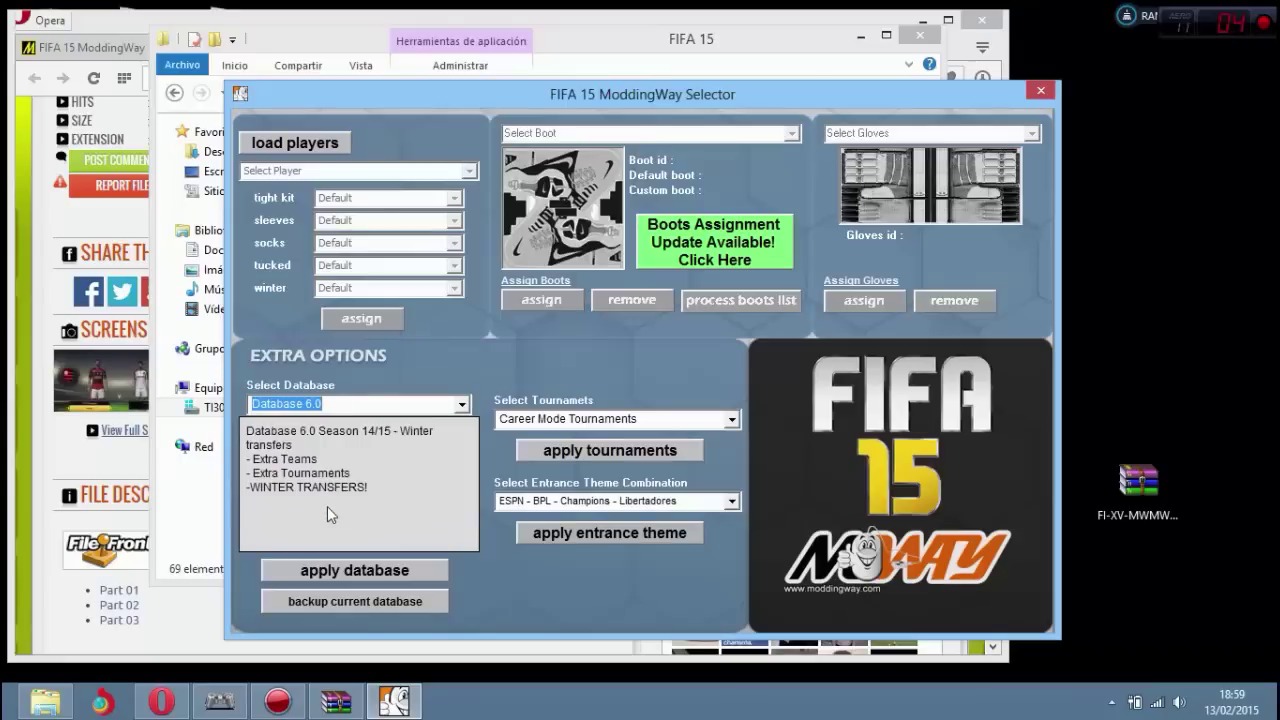
click(466, 406)
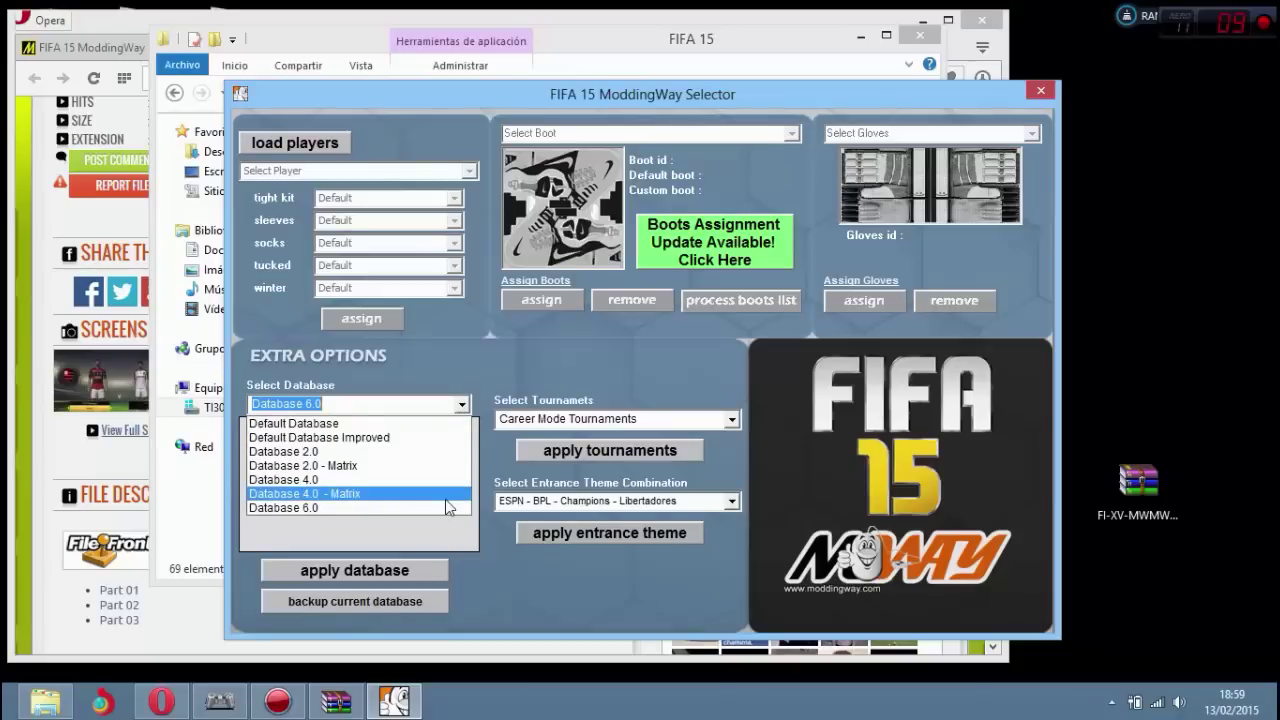
click(293, 508)
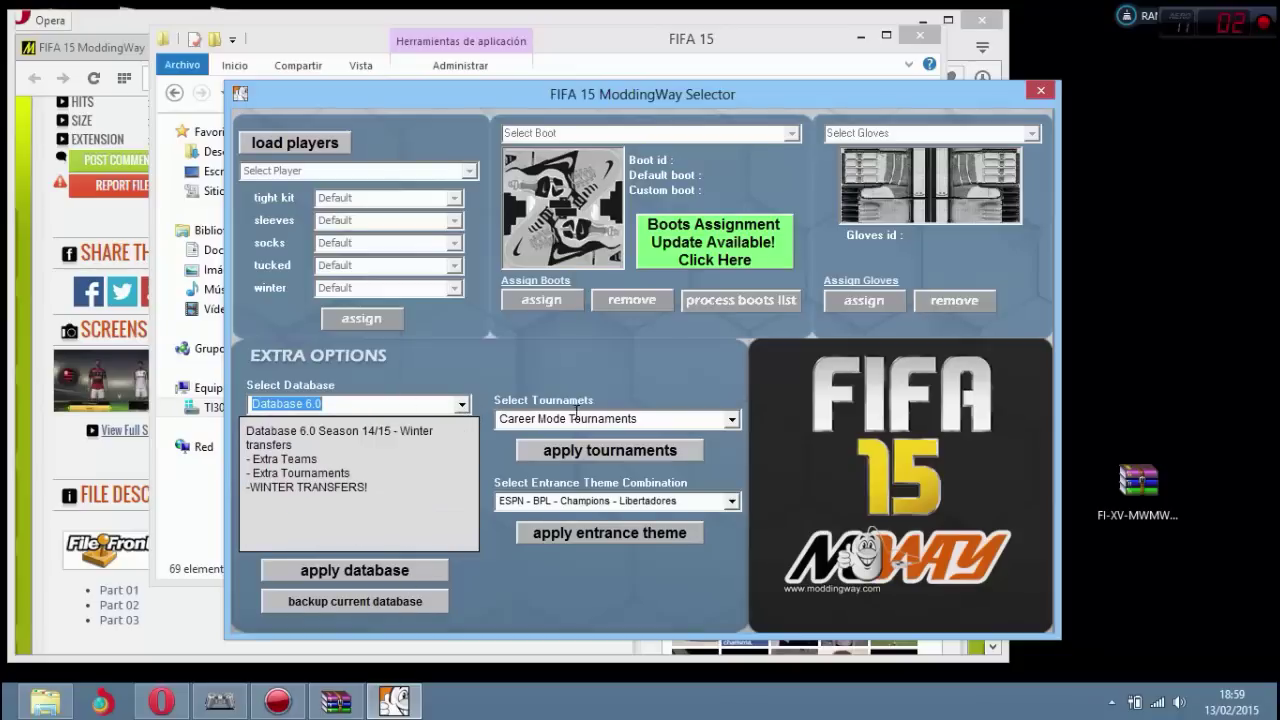
click(404, 571)
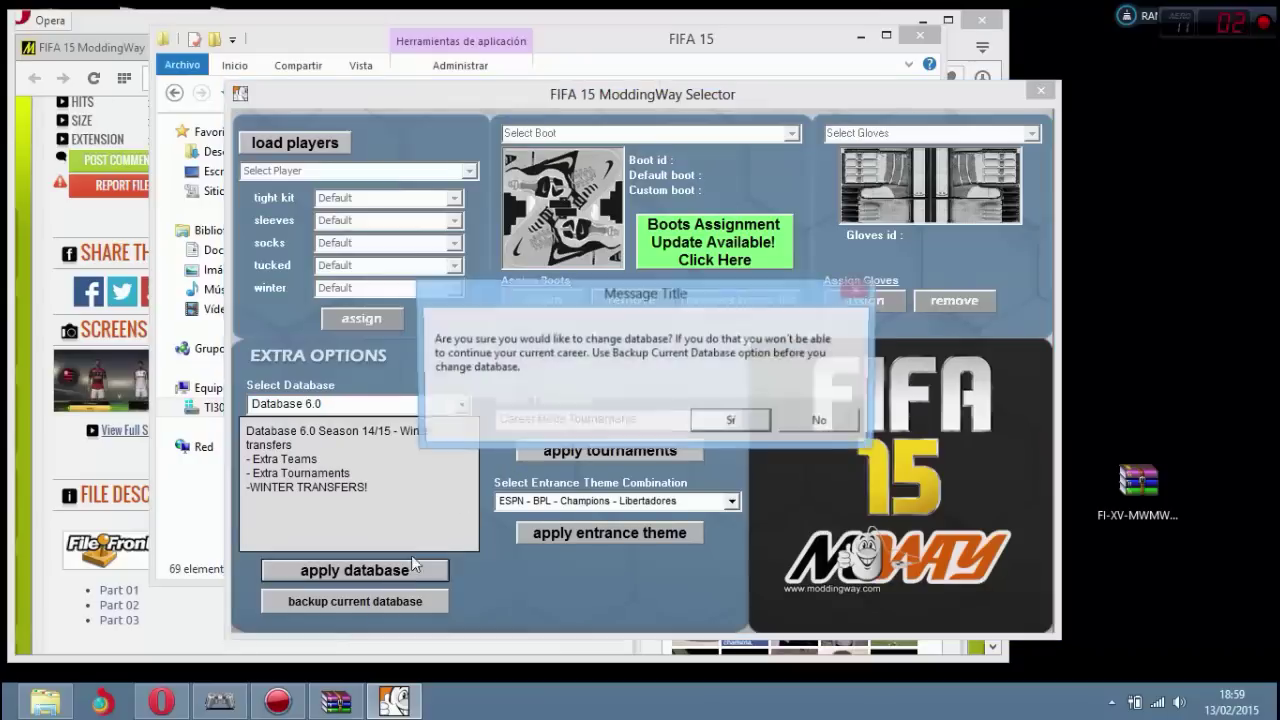
click(728, 420)
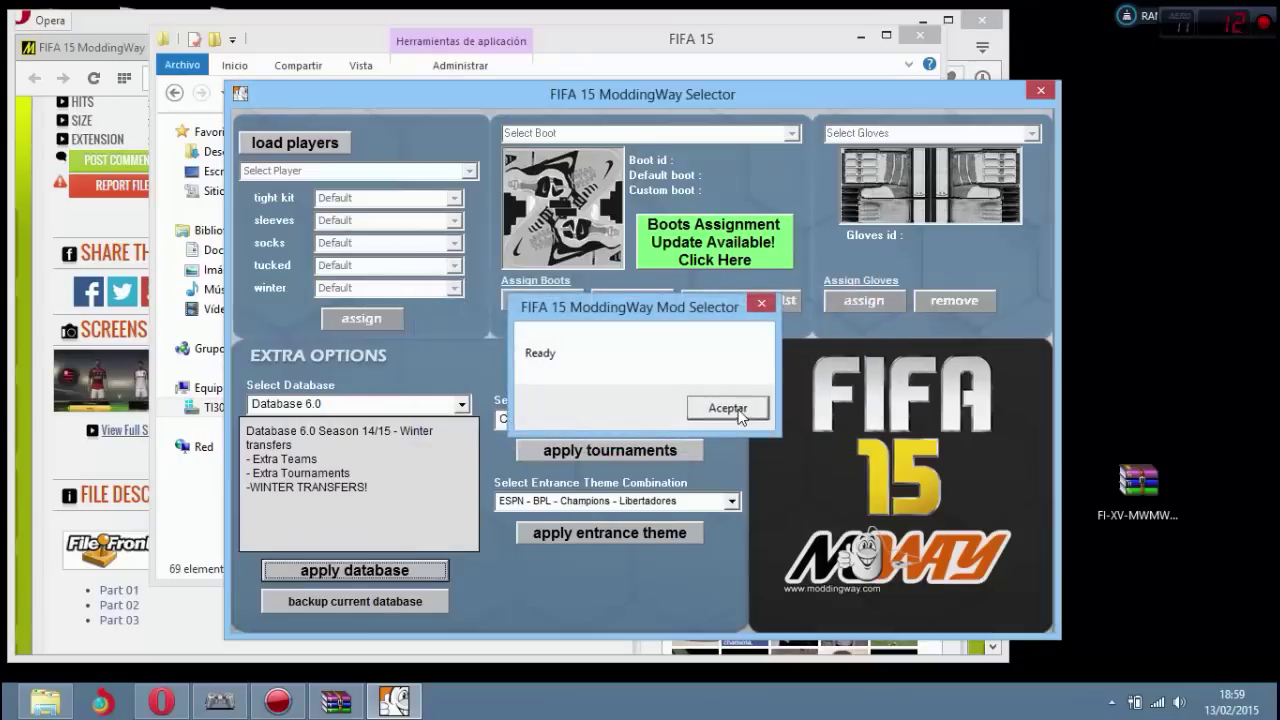
click(728, 408)
click(1041, 90)
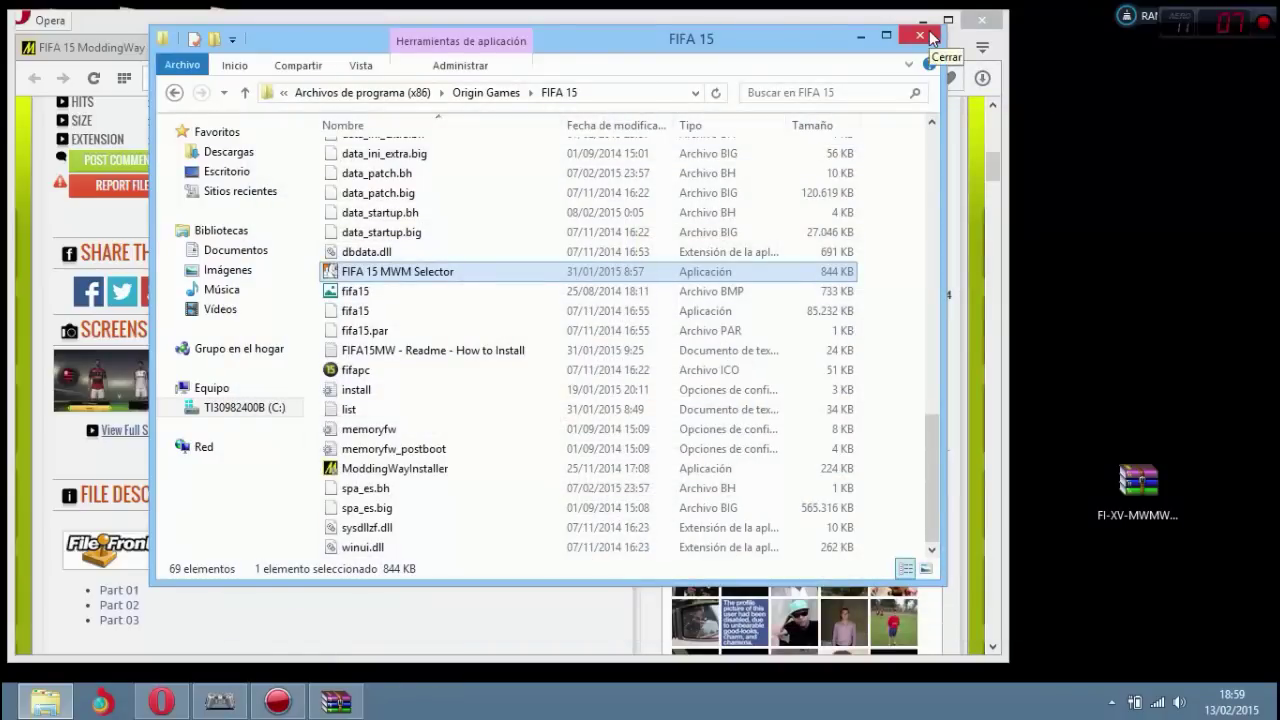
click(931, 38)
Step: Open the FIFA 15 ModdingWay Mod News article, examine the added teams, tournaments, kits and boots, and close its page
click(137, 48)
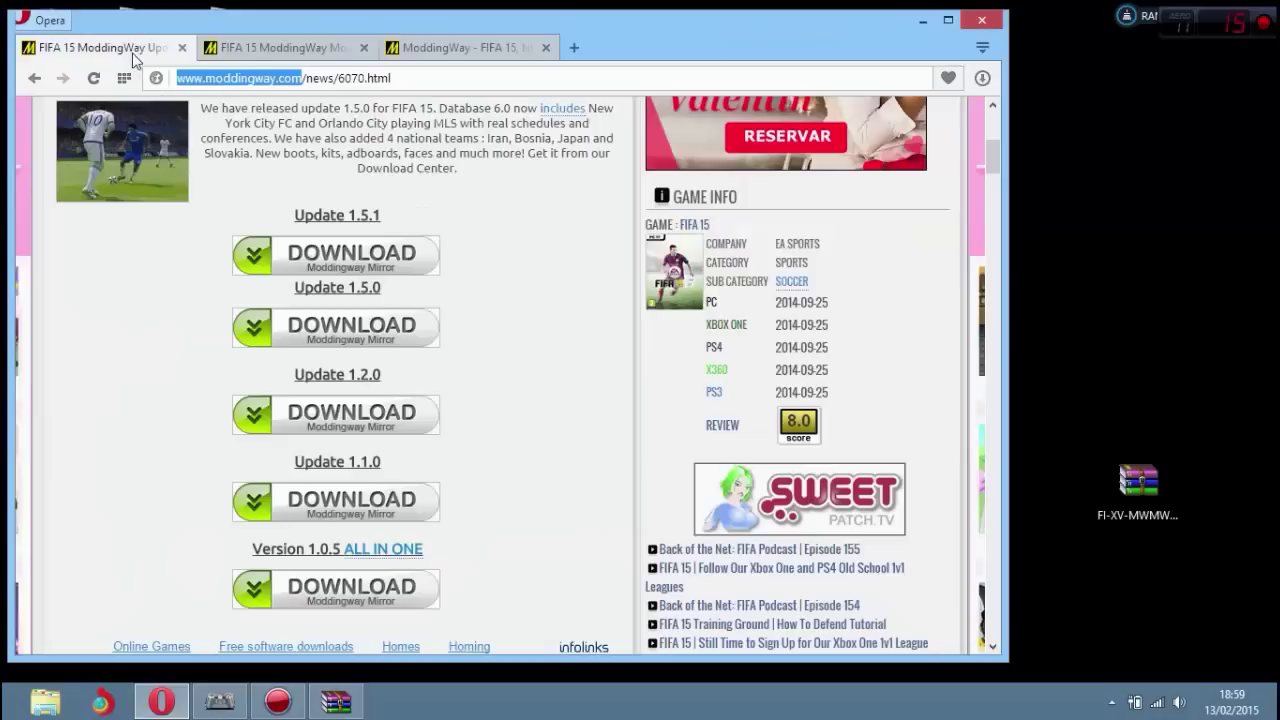
click(429, 48)
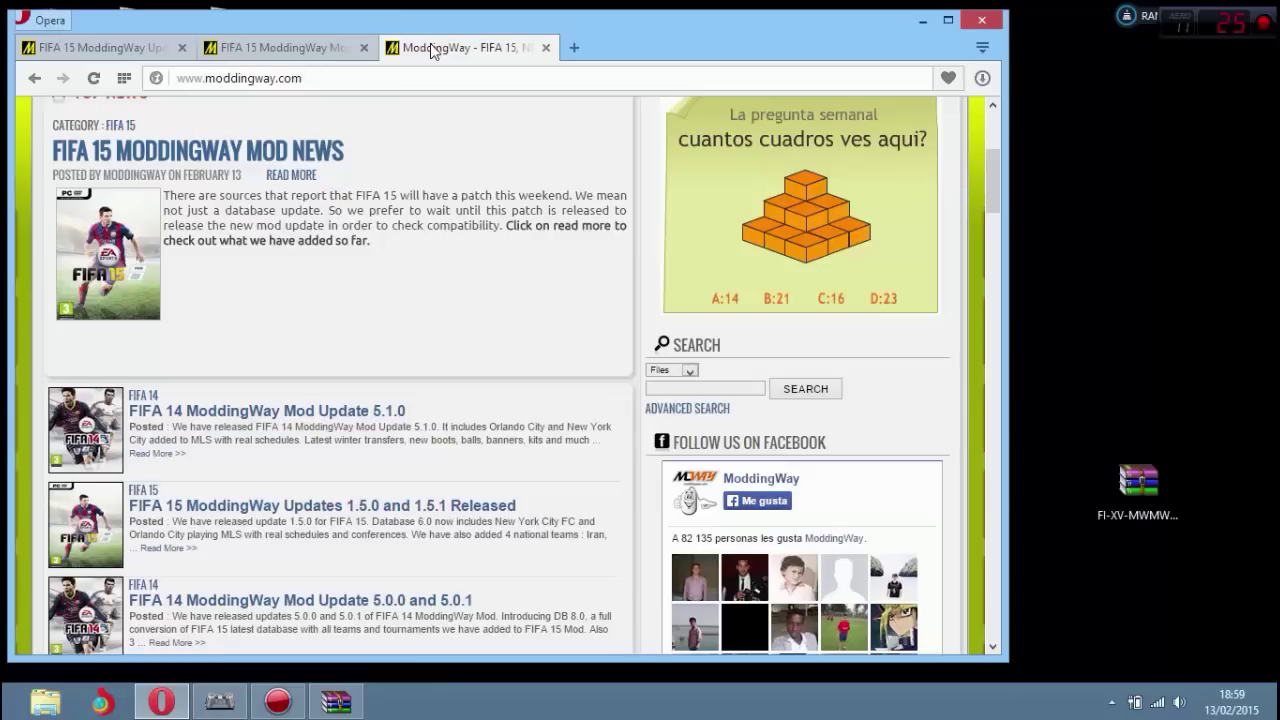
click(282, 153)
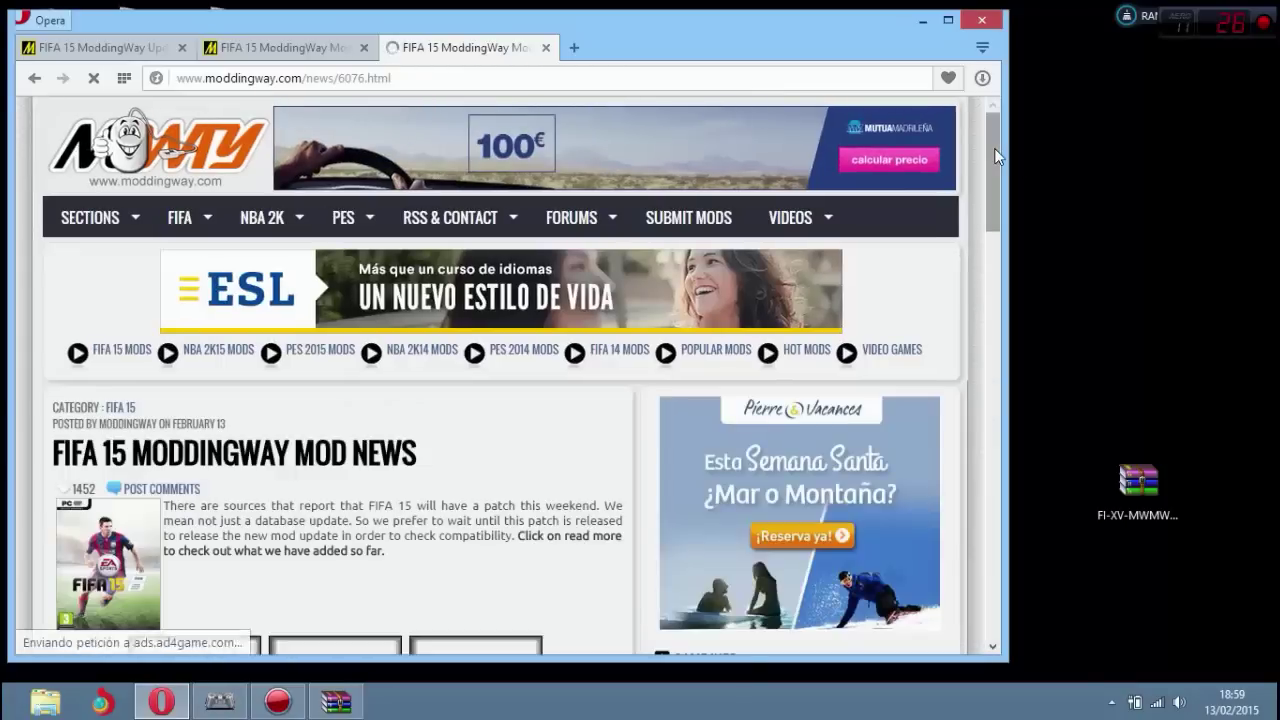
scroll(1005, 190, down, 3)
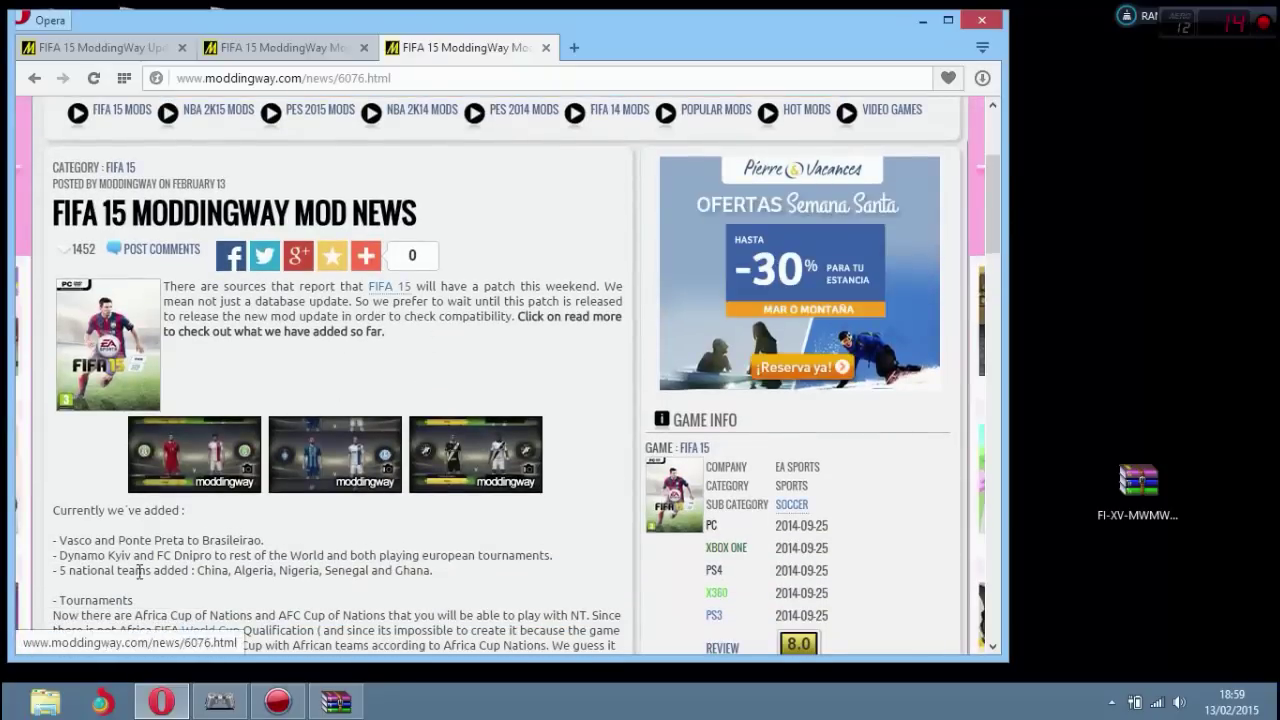
drag(139, 540, 272, 540)
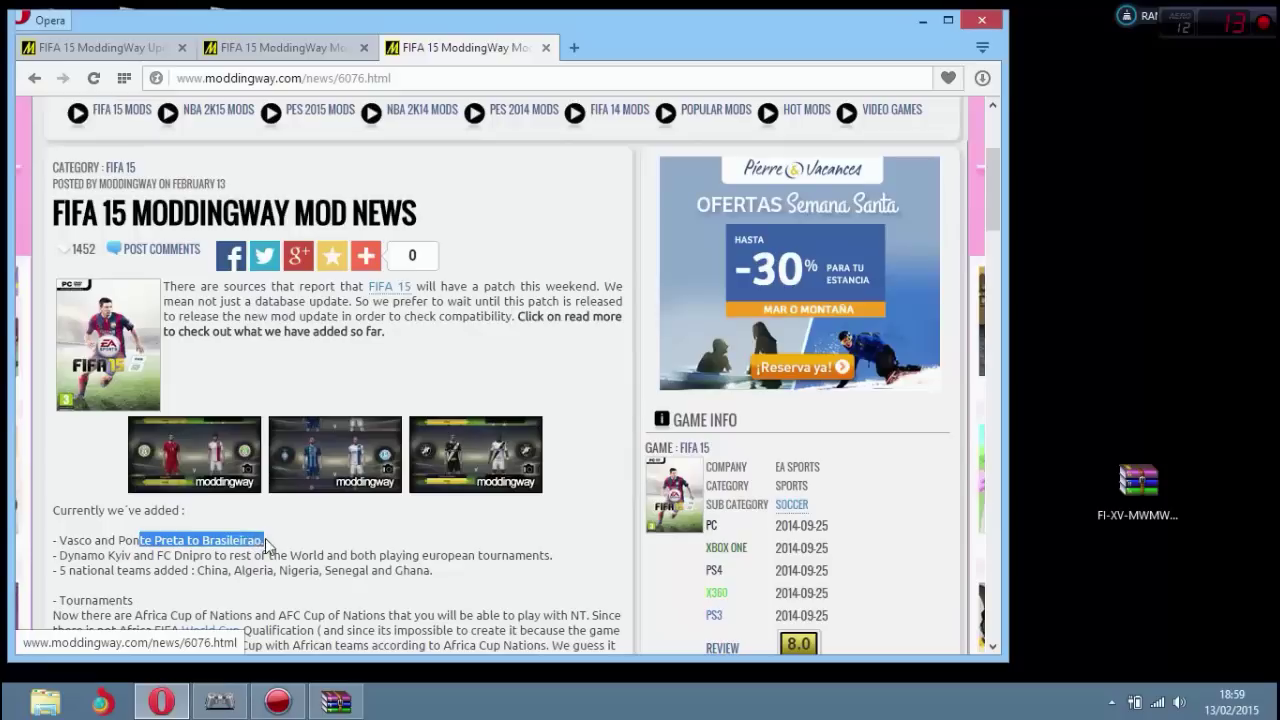
click(260, 546)
drag(134, 570, 442, 582)
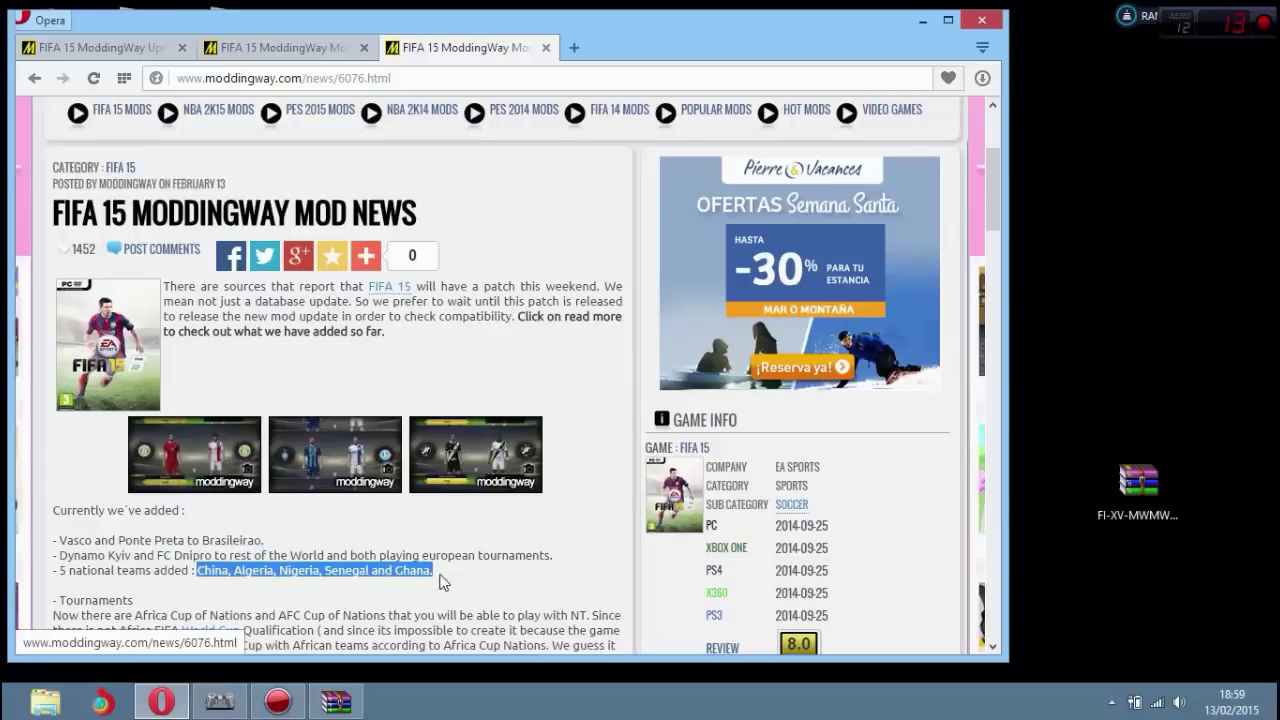
drag(989, 221, 993, 253)
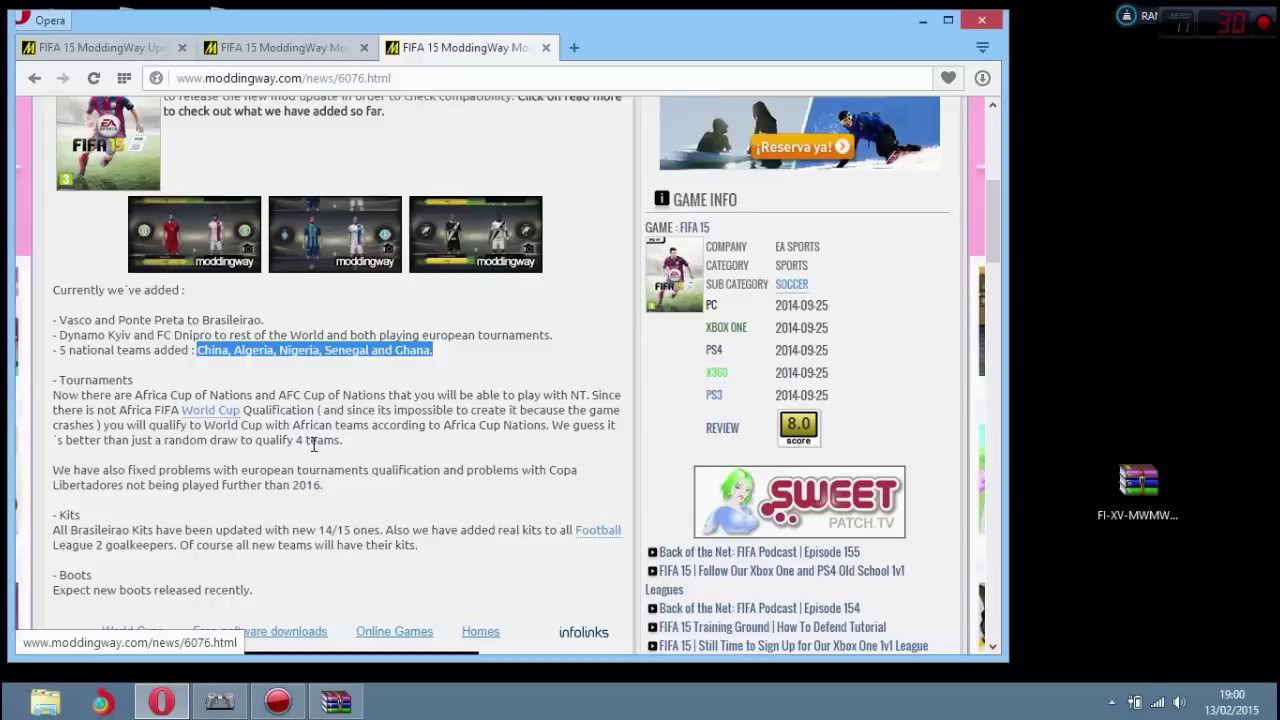
click(551, 50)
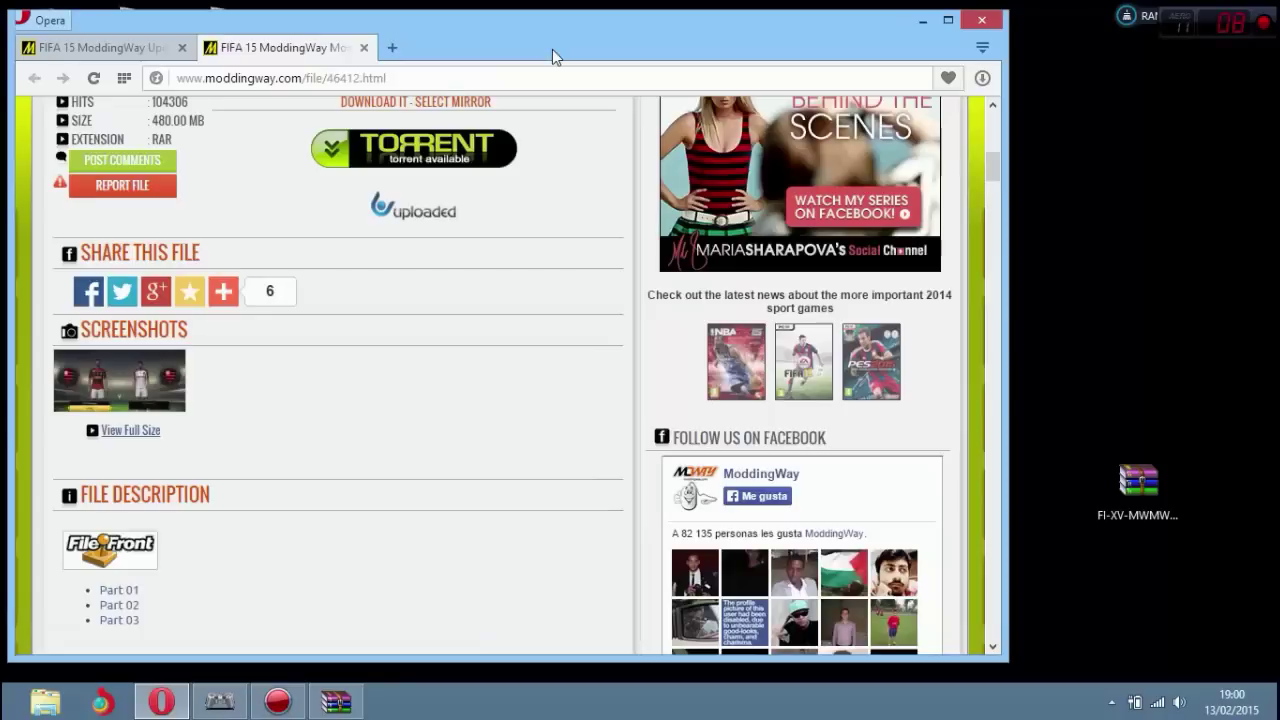